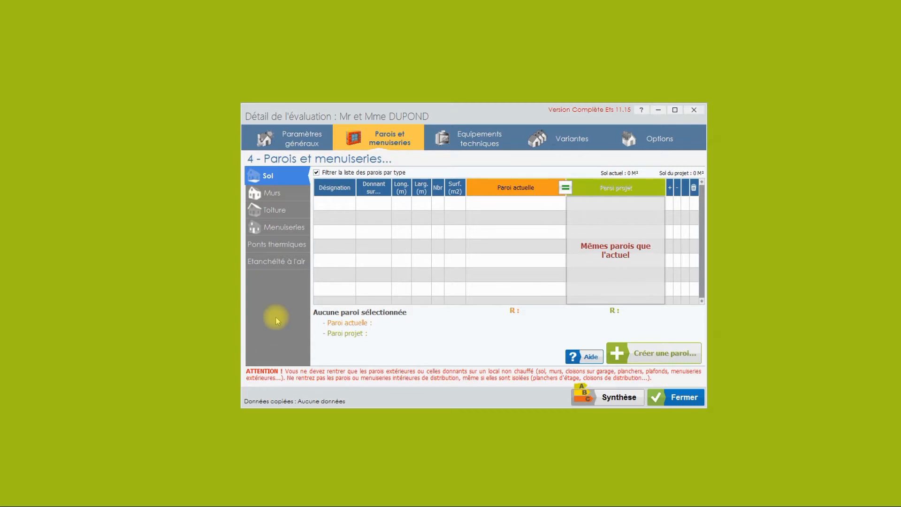
Add a floor row named "Sol RDC" and set it as facing "Vide sanitaire"
{"action": "left_click", "coordinate": [336, 204]}
{"action": "left_click", "coordinate": [334, 202]}
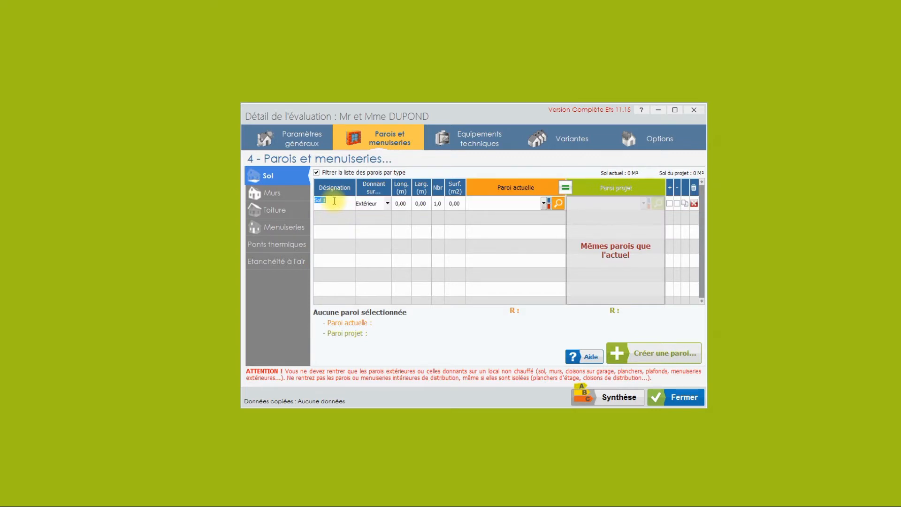
{"action": "type", "text": "Sol RDC"}
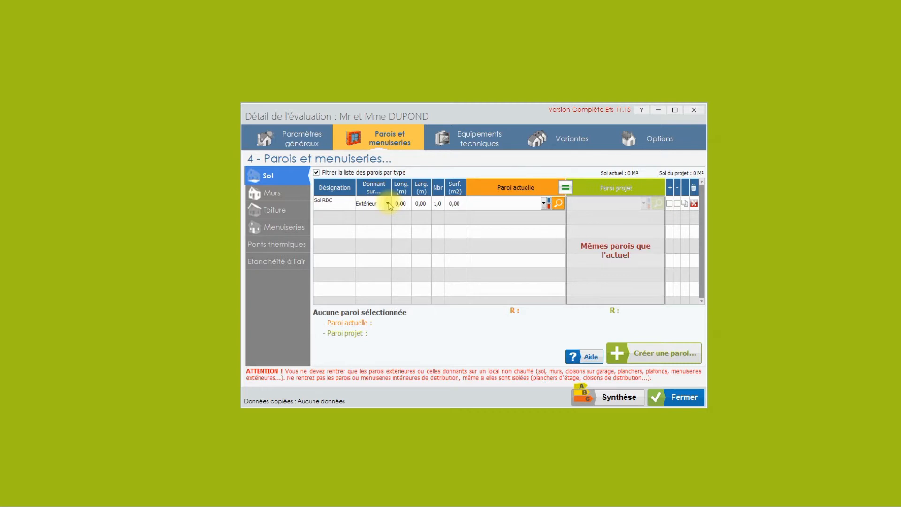
{"action": "left_click", "coordinate": [388, 204]}
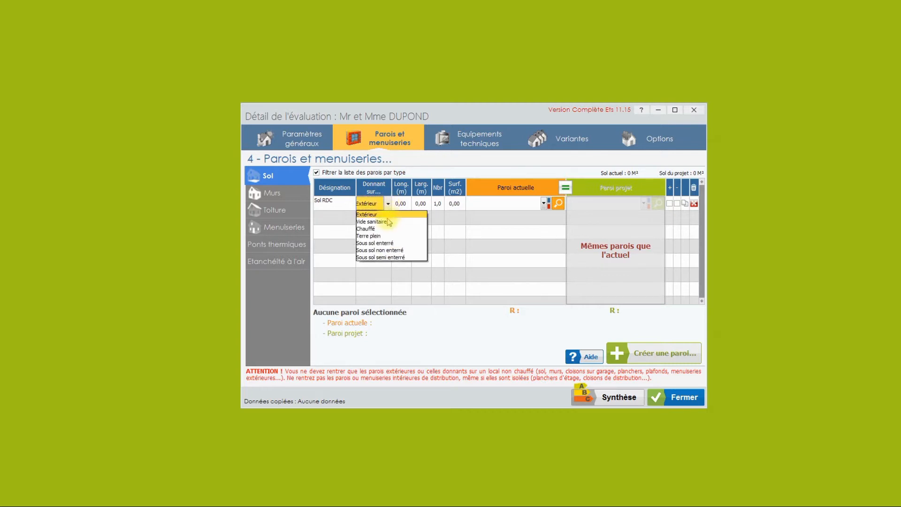
{"action": "left_click", "coordinate": [371, 221]}
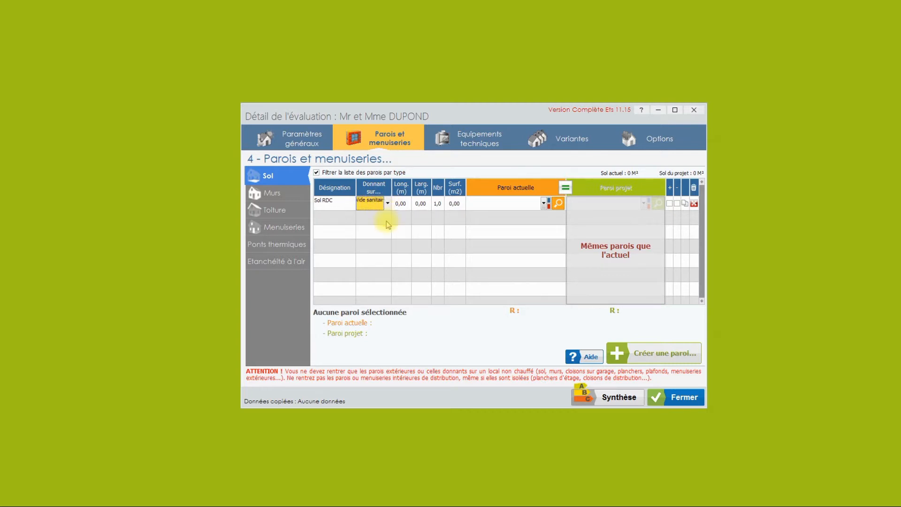
Set the surface area of the Sol RDC floor to 70 m²
{"action": "left_click", "coordinate": [400, 203]}
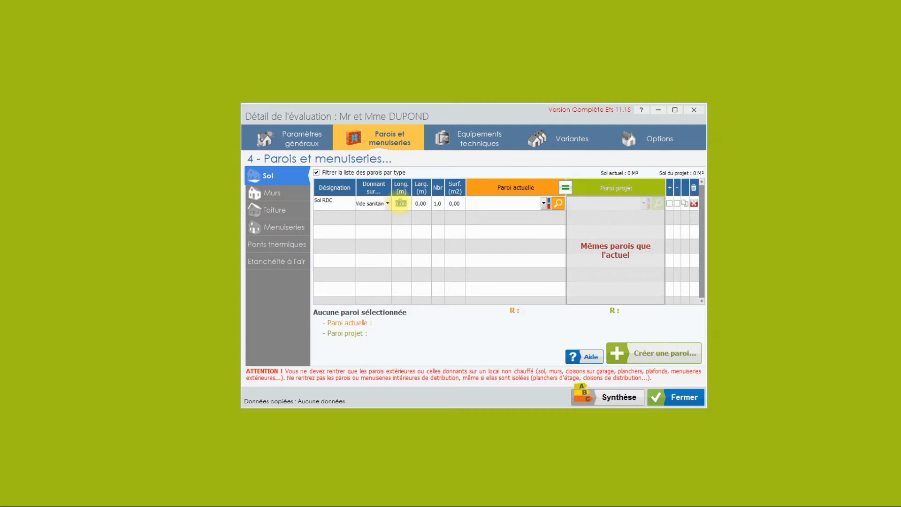
{"action": "left_click", "coordinate": [422, 203]}
{"action": "left_click", "coordinate": [435, 203]}
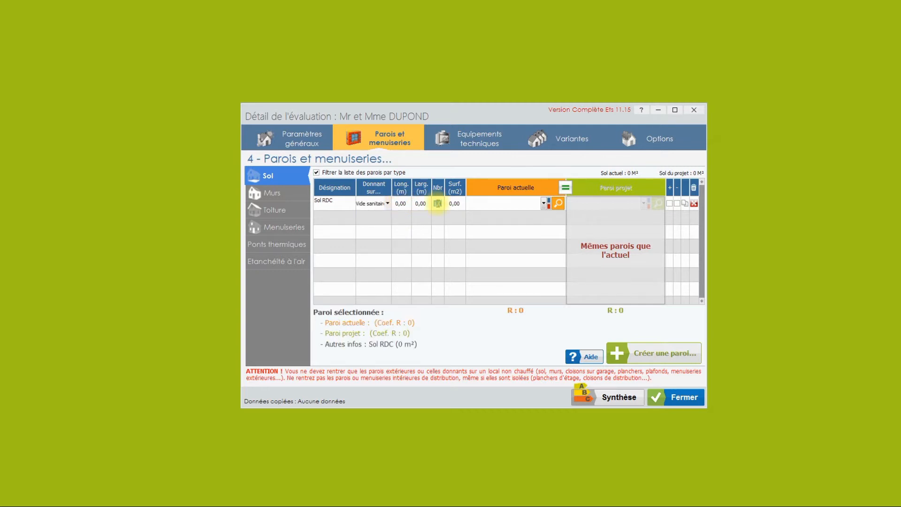
{"action": "left_click", "coordinate": [454, 203]}
{"action": "type", "text": "70"}
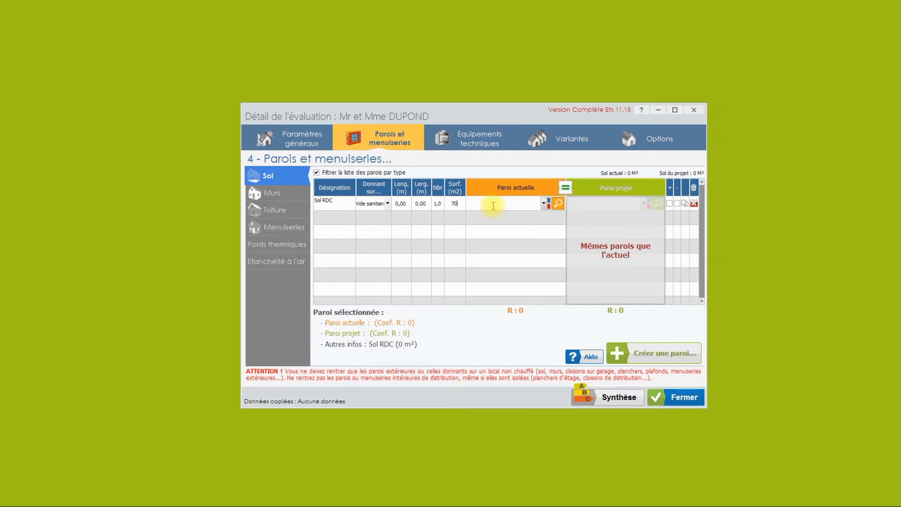
Assign "Dalle de 12 cm + carrelage" as the current composition of the Sol RDC floor
{"action": "left_click", "coordinate": [544, 204]}
{"action": "left_click", "coordinate": [544, 204]}
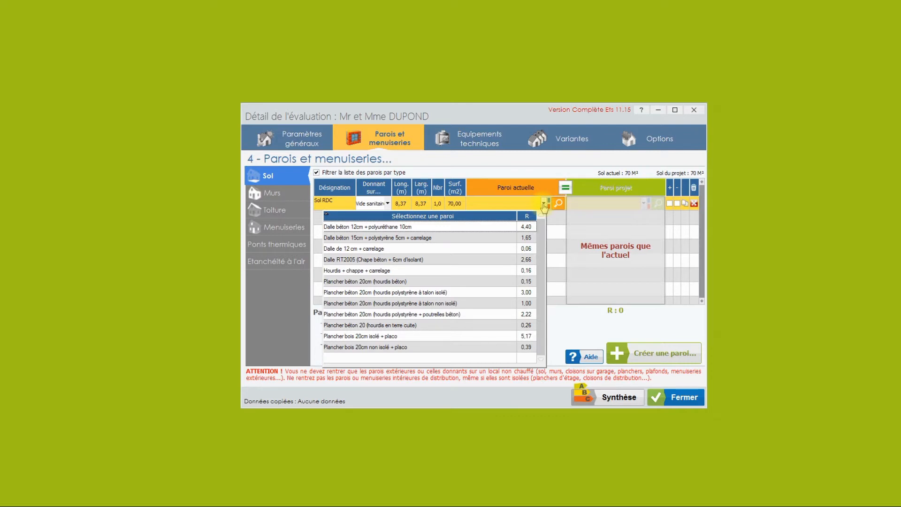
{"action": "left_click", "coordinate": [495, 247]}
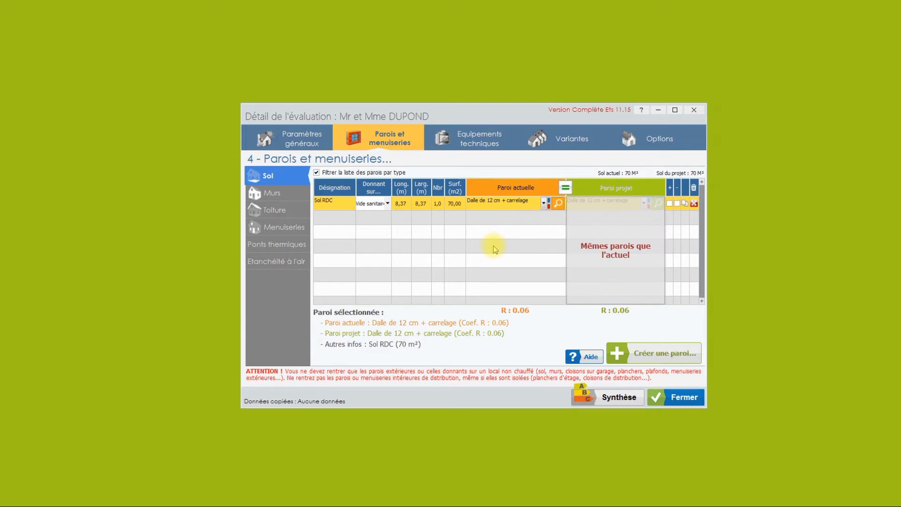
Examine the material layers, lambda coefficients and thicknesses of Sol RDC's current composition, including the list of available materials
{"action": "left_click", "coordinate": [560, 205]}
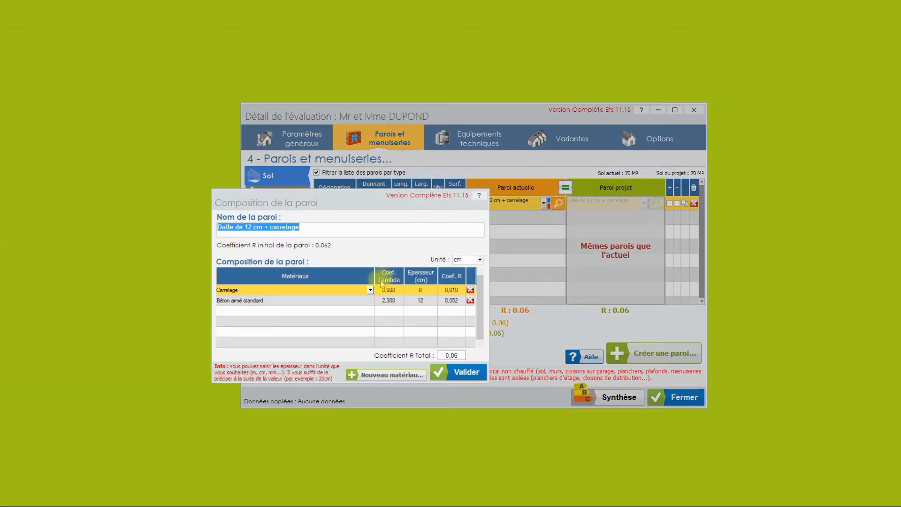
{"action": "left_click", "coordinate": [371, 290]}
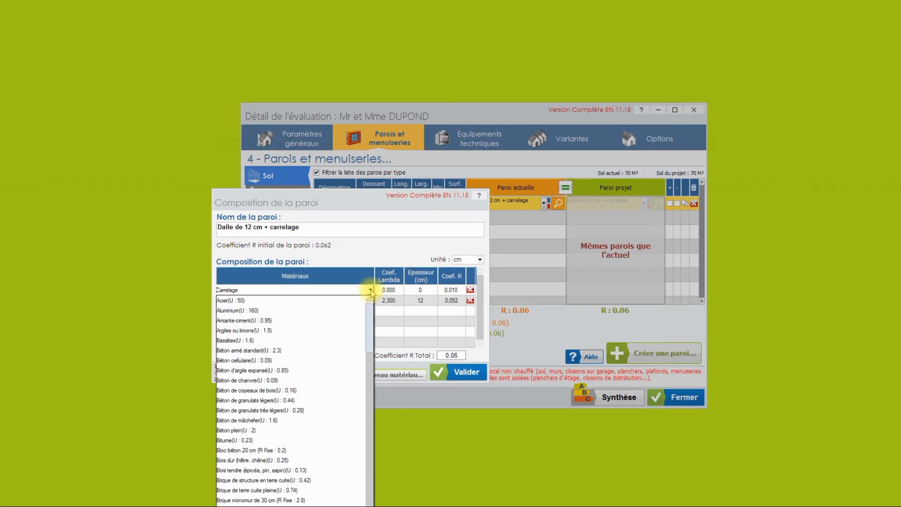
{"action": "left_click", "coordinate": [371, 291]}
{"action": "left_click", "coordinate": [390, 289]}
{"action": "left_click", "coordinate": [416, 289]}
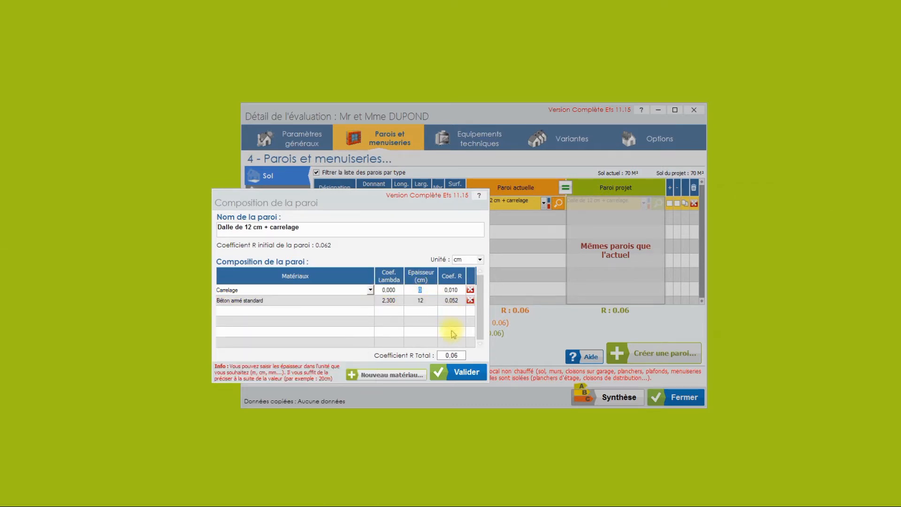
{"action": "left_click", "coordinate": [464, 373]}
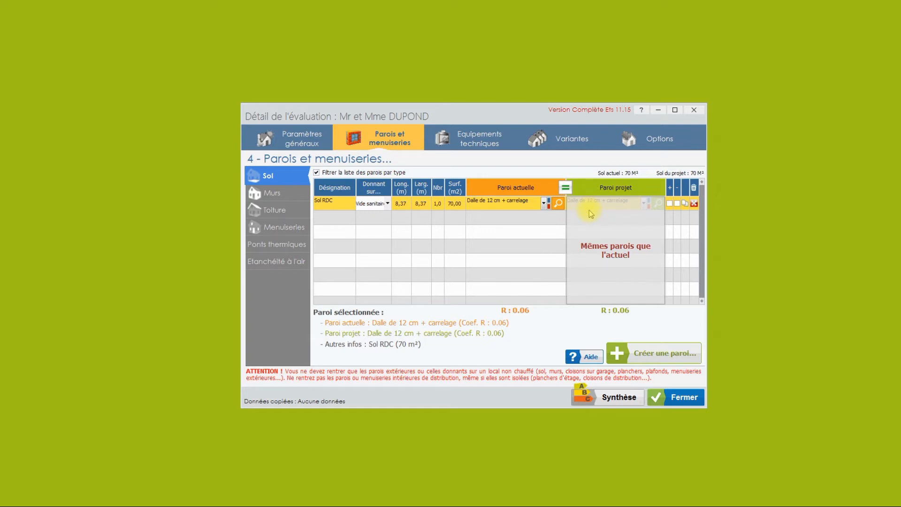
Make the project floors independent of the current ones, and review Sol RDC's available project compositions and material layers
{"action": "left_click", "coordinate": [565, 188]}
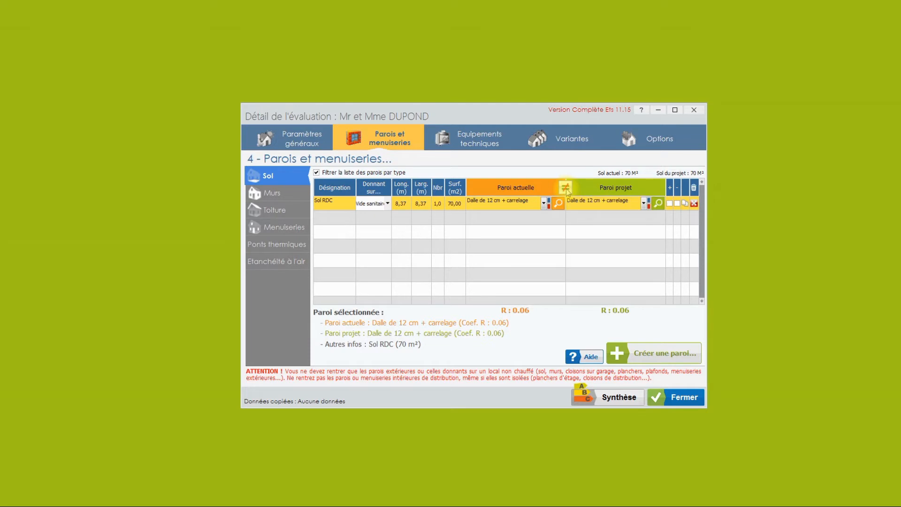
{"action": "left_click", "coordinate": [644, 203]}
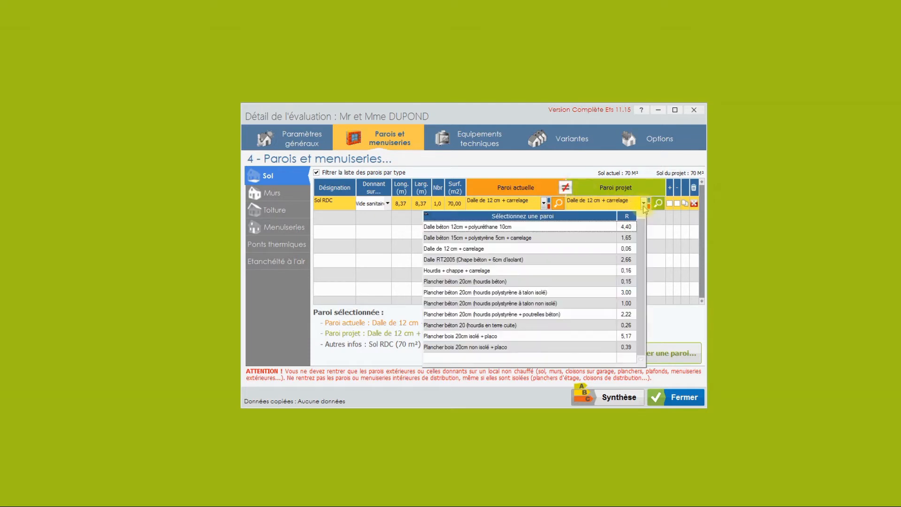
{"action": "left_click", "coordinate": [644, 202]}
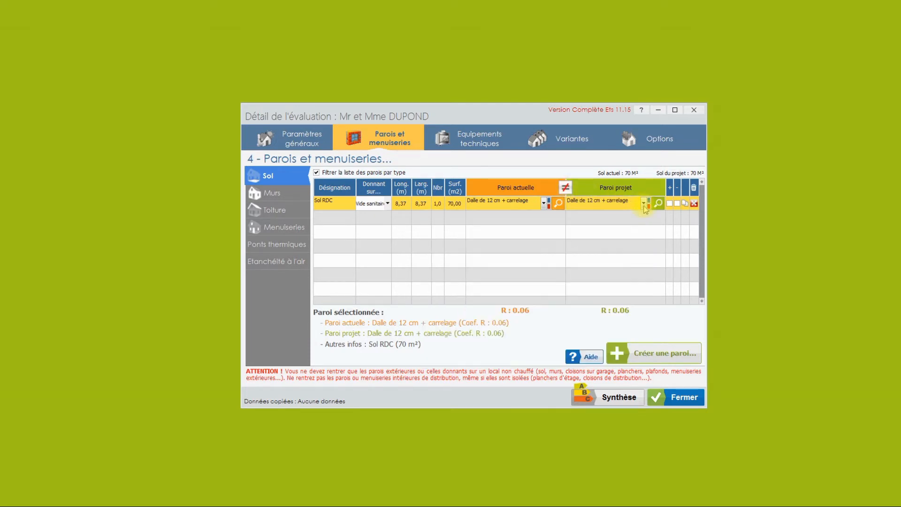
{"action": "left_click", "coordinate": [658, 203]}
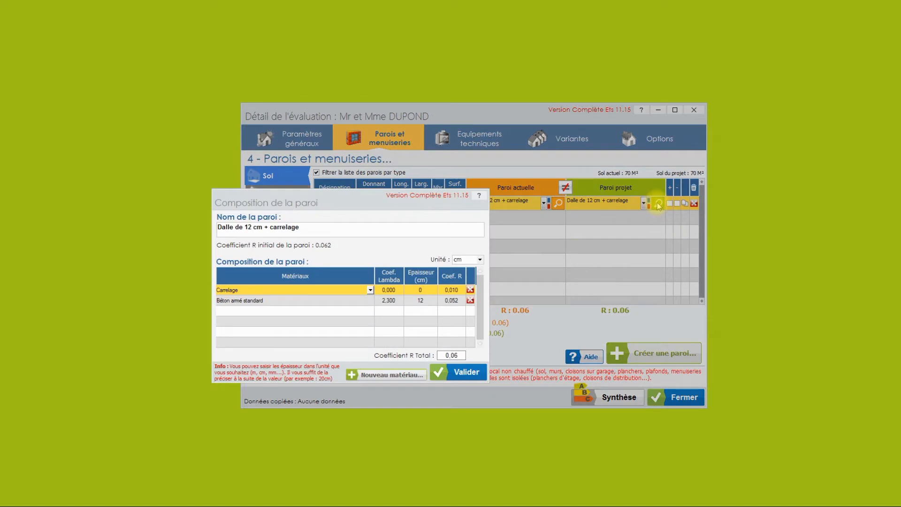
{"action": "left_click", "coordinate": [462, 372]}
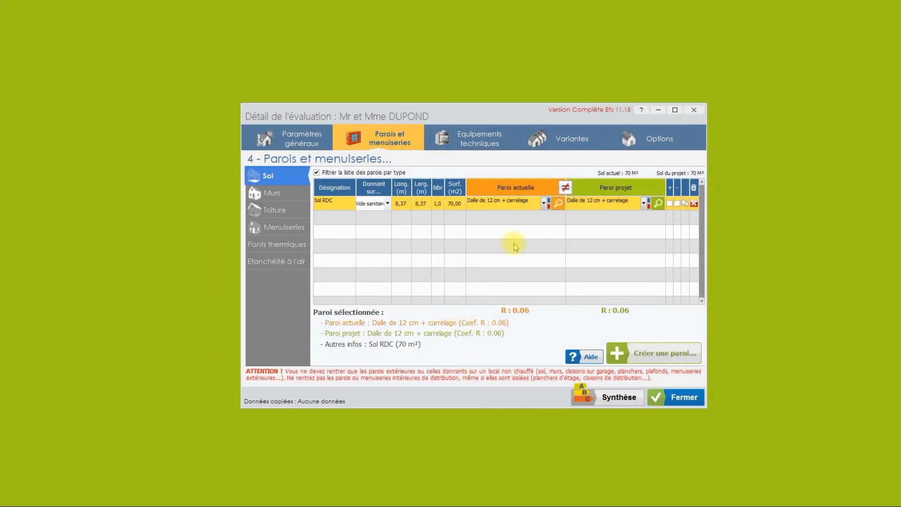
Try excluding the Sol RDC floor from the project and including it only in the project, clearing both options again
{"action": "left_click", "coordinate": [677, 206]}
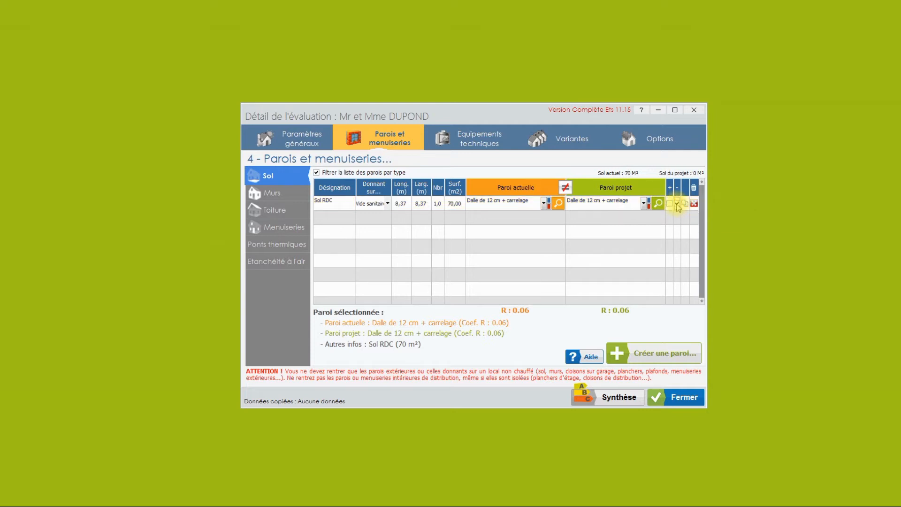
{"action": "left_click", "coordinate": [678, 205]}
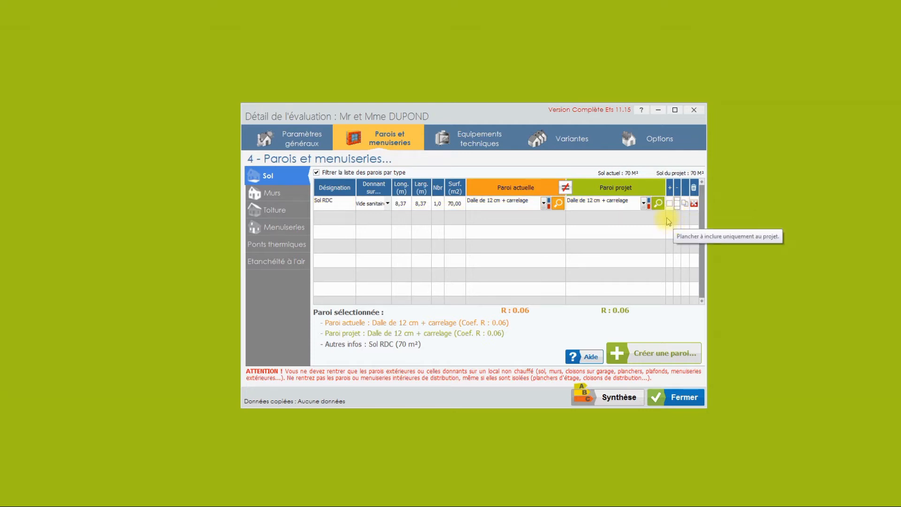
{"action": "left_click", "coordinate": [670, 203]}
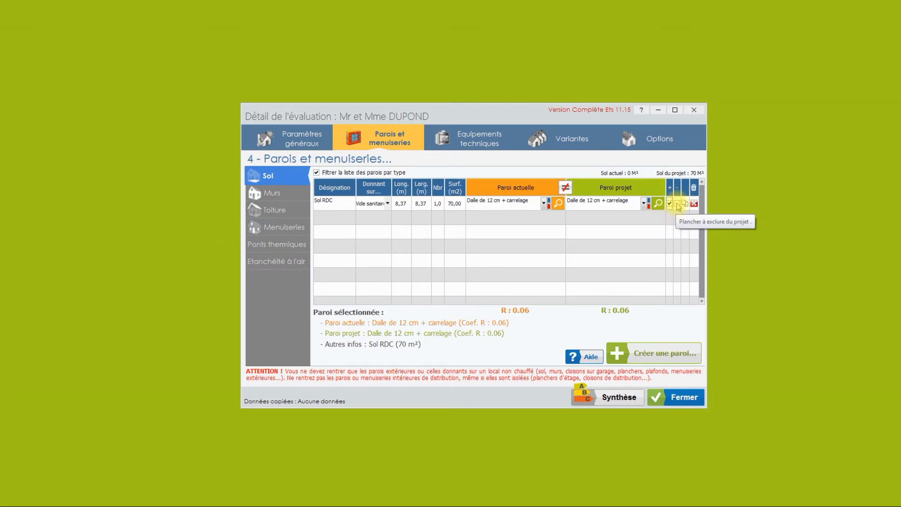
{"action": "left_click", "coordinate": [677, 204]}
{"action": "left_click", "coordinate": [678, 205]}
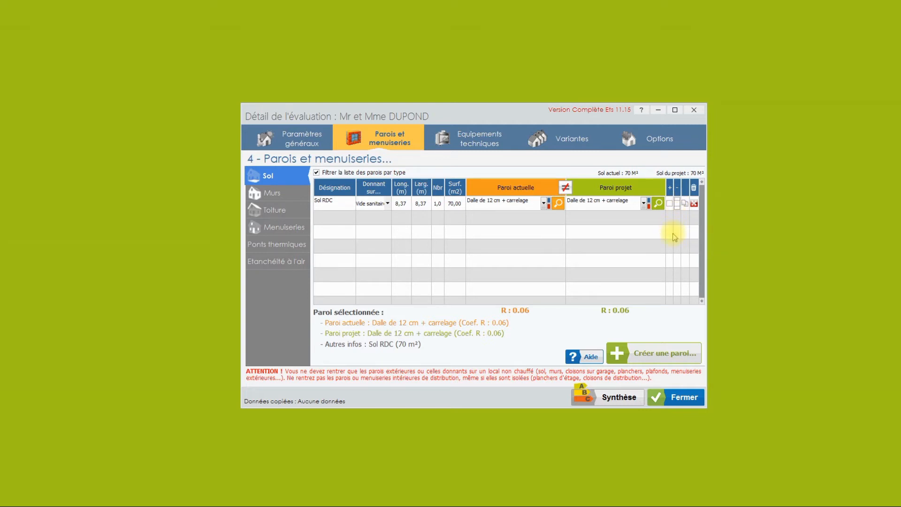
Duplicate the Sol RDC floor under the name "Nouvelle"
{"action": "left_click", "coordinate": [686, 205]}
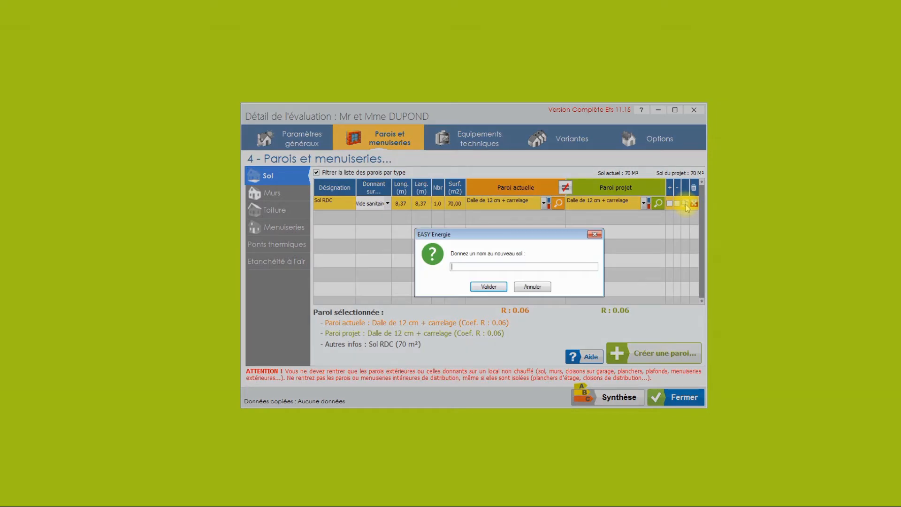
{"action": "type", "text": "Nouvelle"}
{"action": "left_click", "coordinate": [489, 286]}
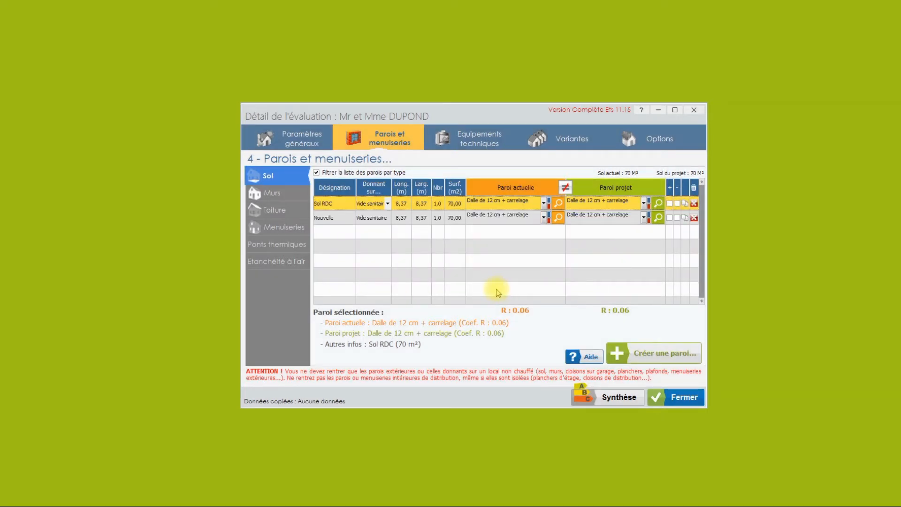
Delete the duplicated floor "Nouvelle" and confirm its removal
{"action": "left_click", "coordinate": [408, 219]}
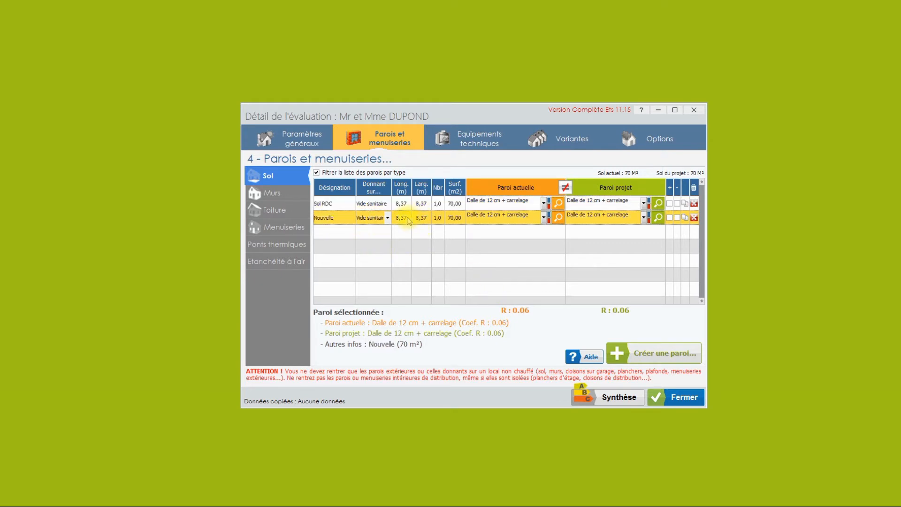
{"action": "left_click", "coordinate": [695, 218]}
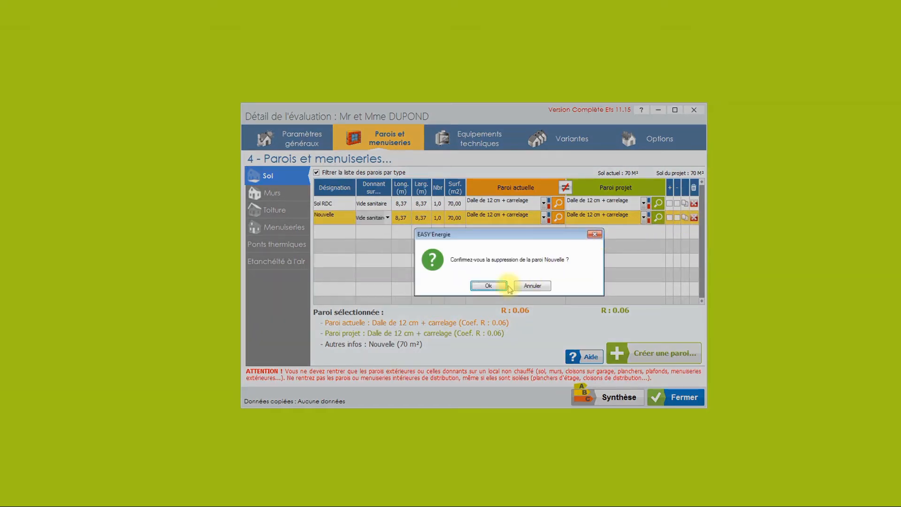
{"action": "left_click", "coordinate": [494, 286]}
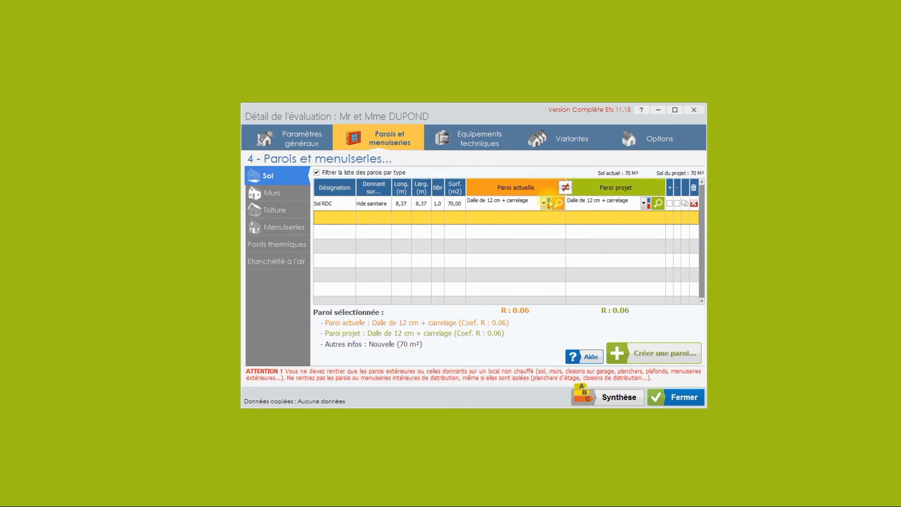
Add a second floor row and copy Sol RDC's current composition "Dalle de 12 cm + carrelage" into it
{"action": "left_click", "coordinate": [525, 217]}
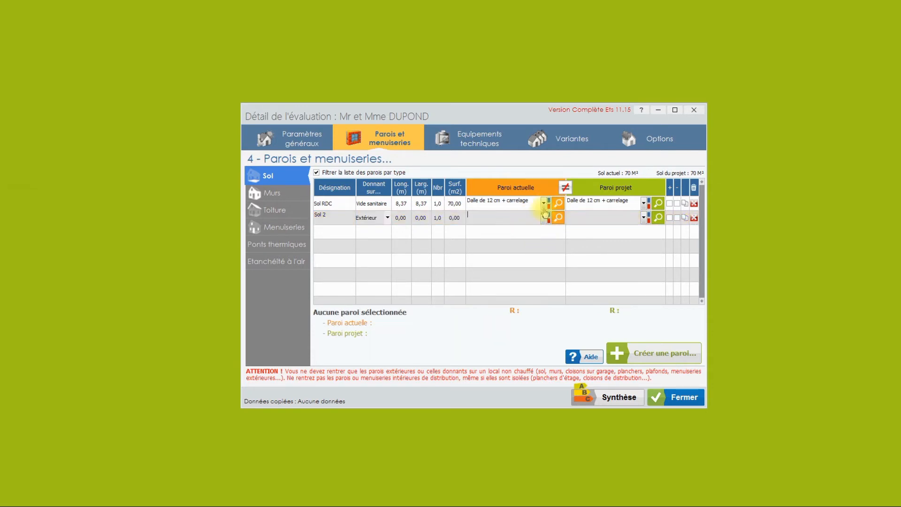
{"action": "left_click", "coordinate": [550, 203]}
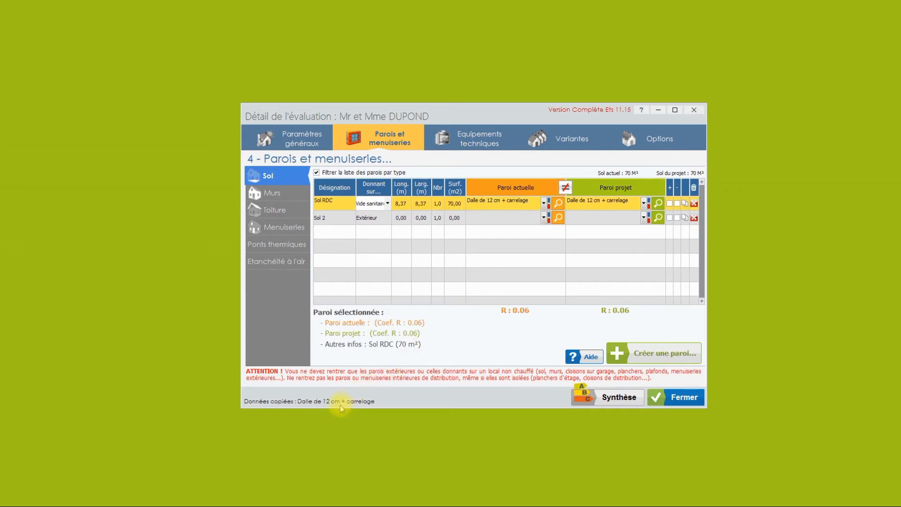
{"action": "left_click", "coordinate": [549, 218]}
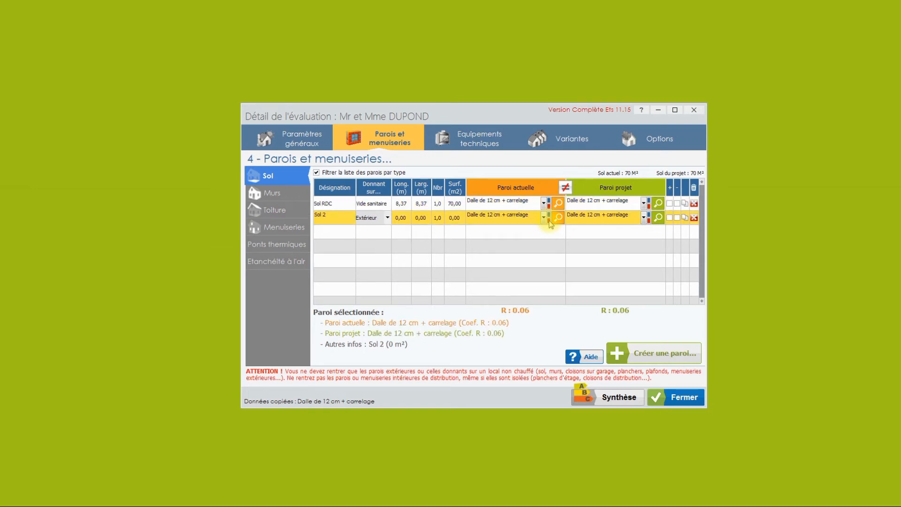
{"action": "right_click", "coordinate": [491, 216]}
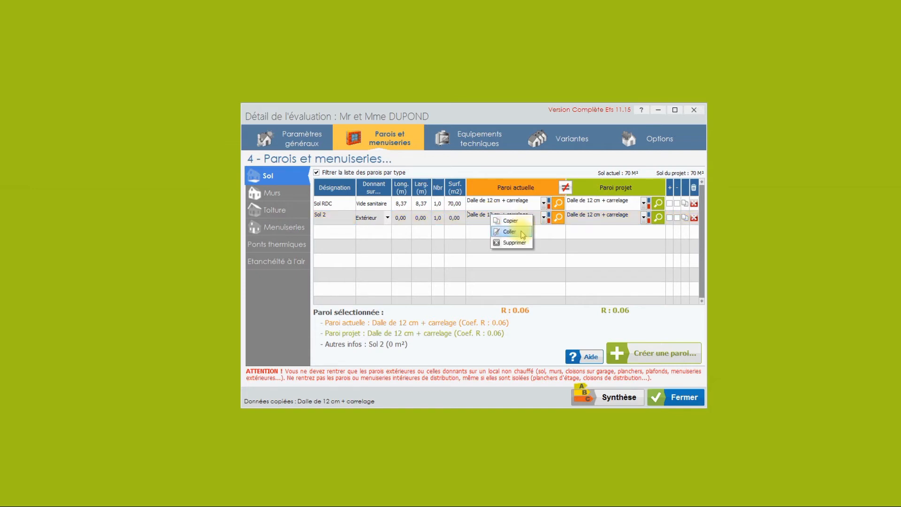
{"action": "left_click", "coordinate": [545, 233]}
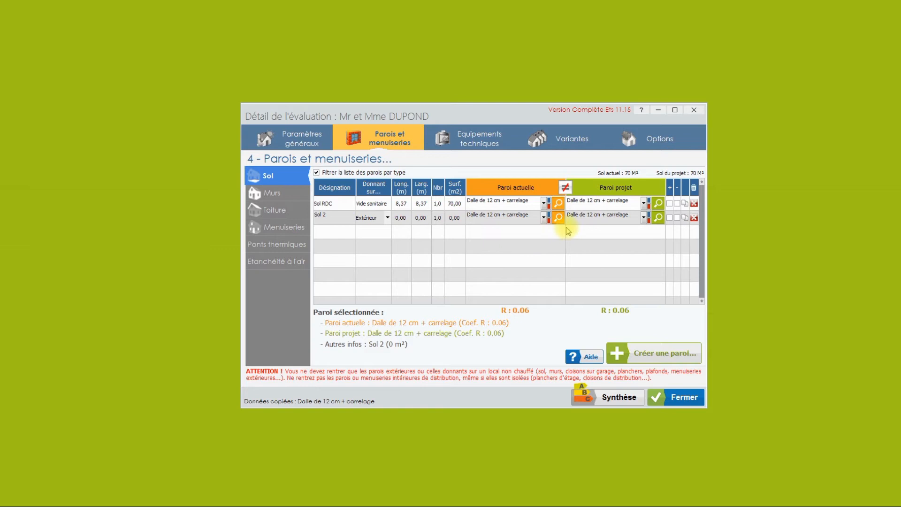
Delete the second floor row and set the project floors back to the same compositions as the current ones
{"action": "left_click", "coordinate": [695, 217]}
{"action": "left_click", "coordinate": [486, 287]}
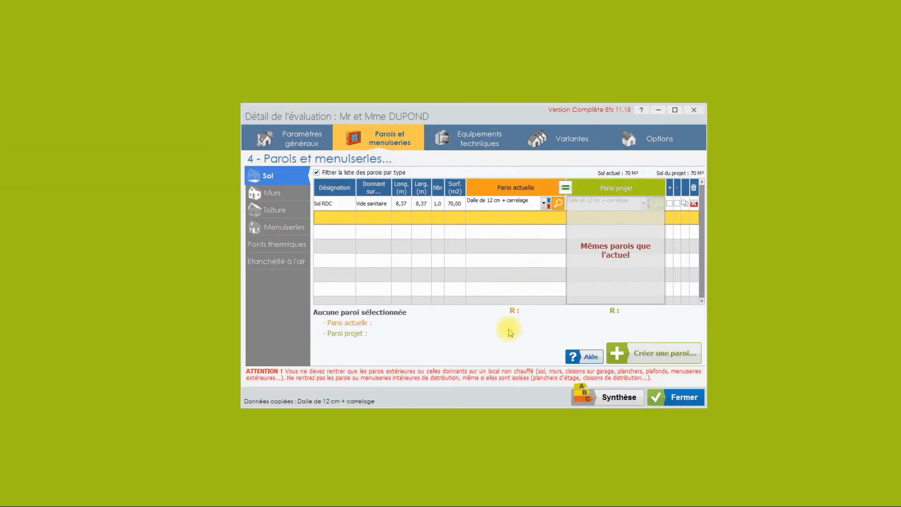
Leave the completed floor list and open the walls section, "Murs"
{"action": "left_click", "coordinate": [495, 204]}
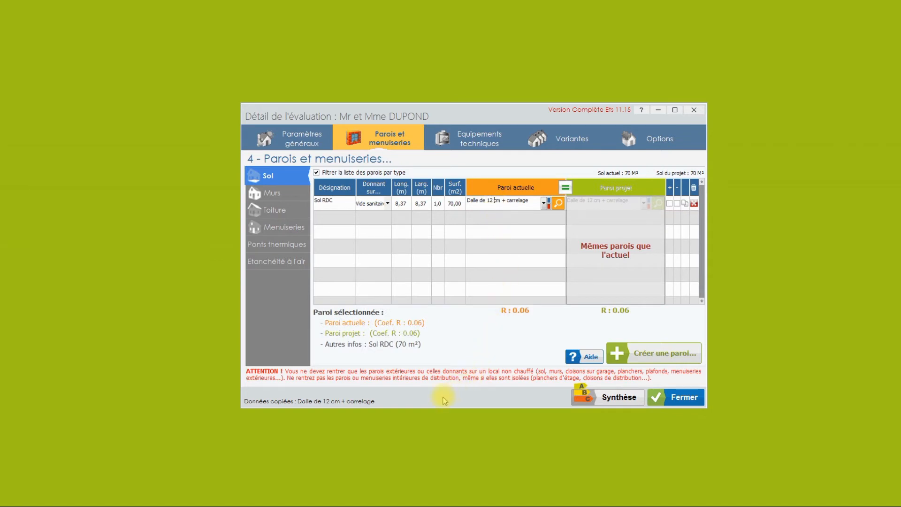
{"action": "left_click", "coordinate": [289, 195]}
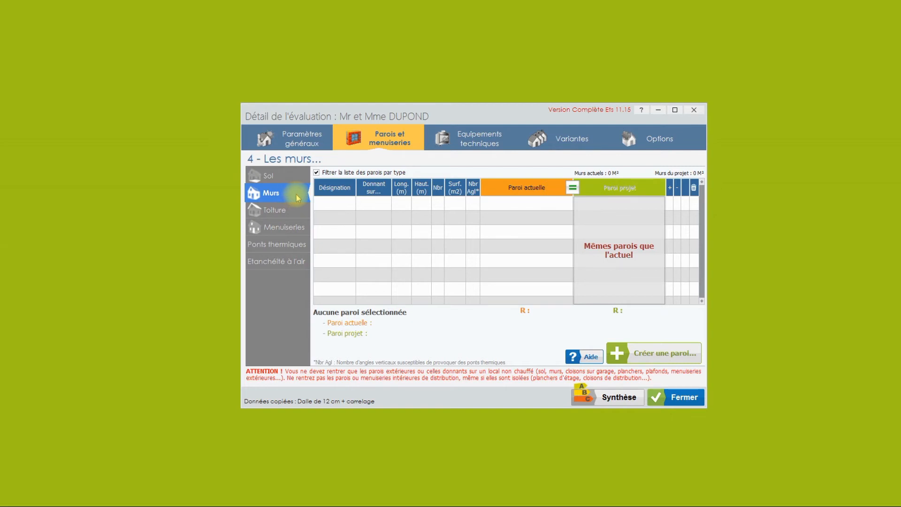
Add a wall named "Mur Ext" with an area of 100 m², 4 vertical angles and current composition "Parpaing + laine de verre 7cm + brique"
{"action": "left_click", "coordinate": [328, 204]}
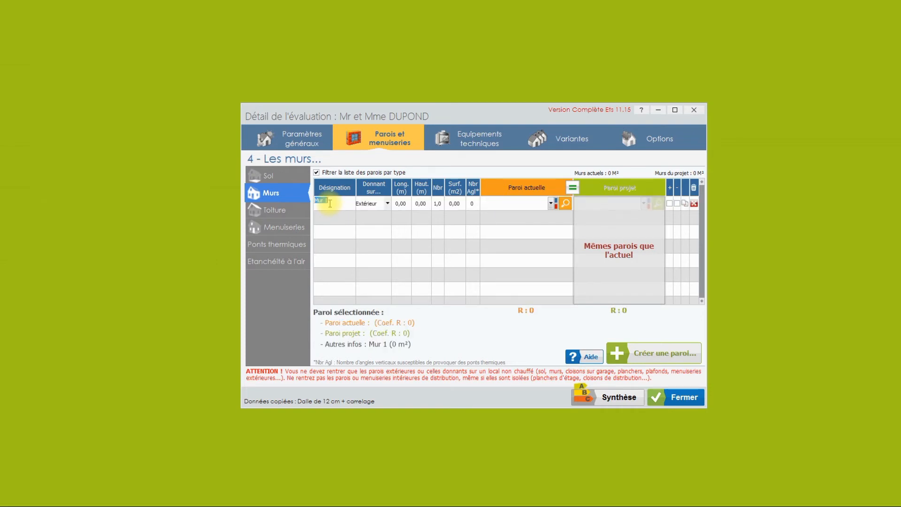
{"action": "type", "text": "Mur"}
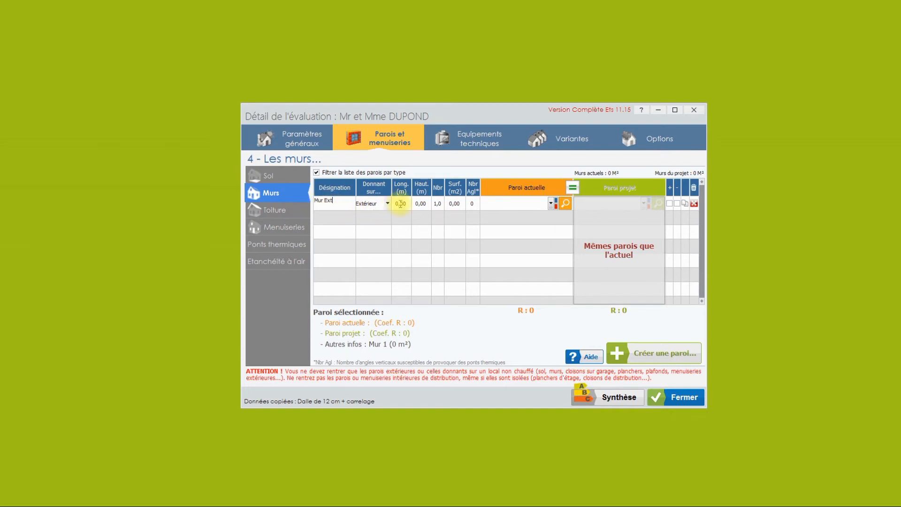
{"action": "left_click", "coordinate": [455, 204]}
{"action": "type", "text": "100"}
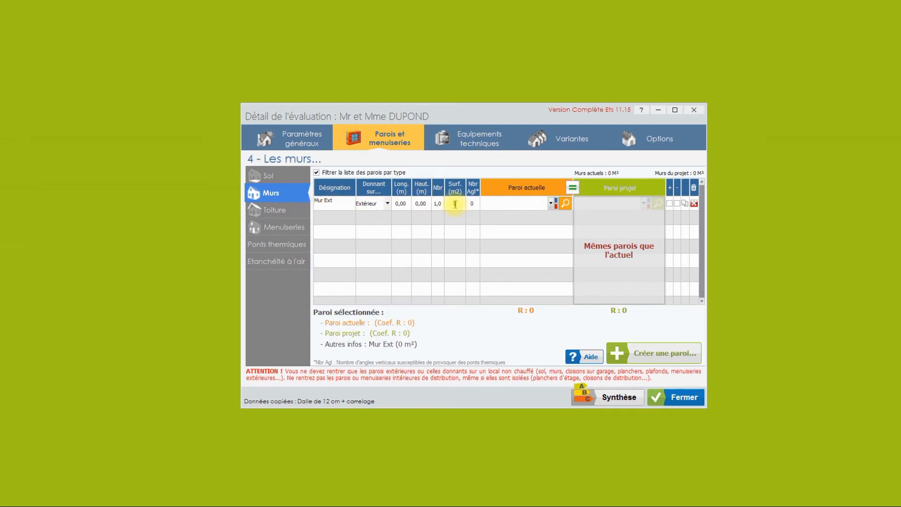
{"action": "key", "text": "Tab"}
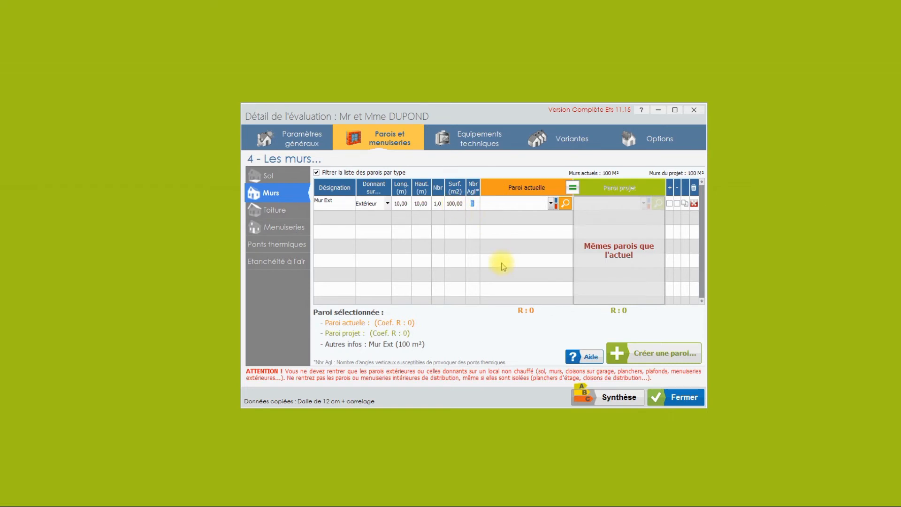
{"action": "type", "text": "4"}
{"action": "left_click", "coordinate": [552, 203]}
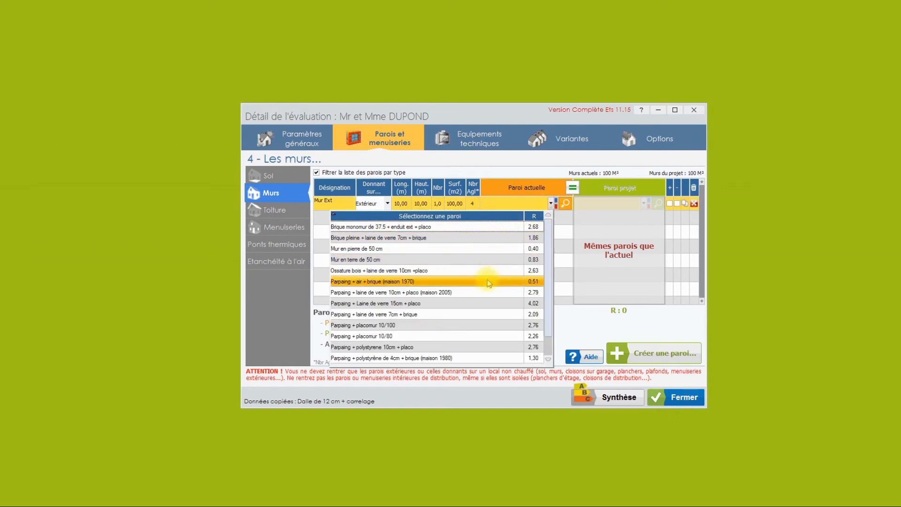
{"action": "left_click", "coordinate": [484, 314]}
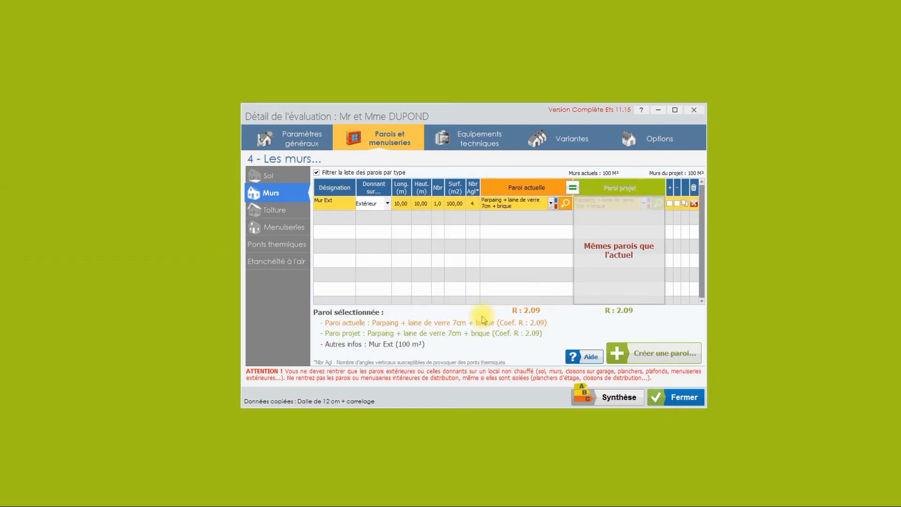
Unlink the project walls from the current ones, link them again, and review the material layers of Mur Ext's current composition
{"action": "left_click", "coordinate": [573, 188]}
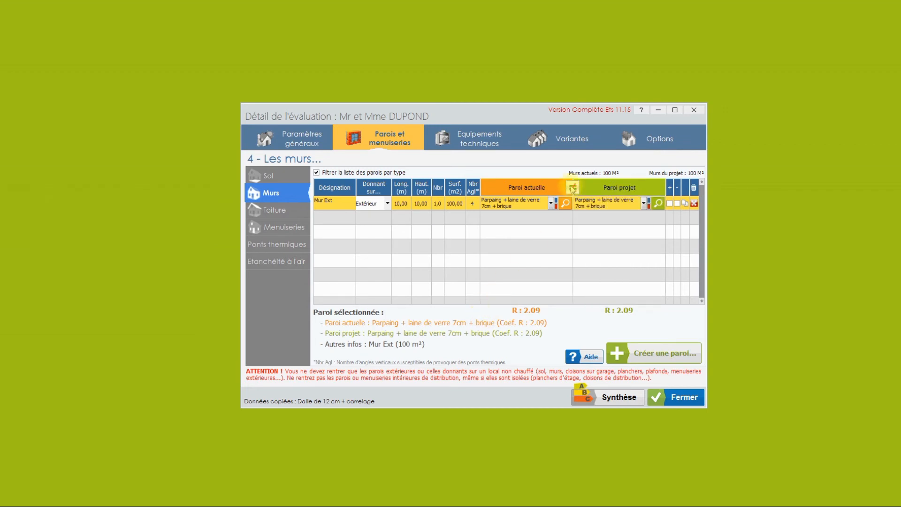
{"action": "left_click", "coordinate": [573, 187]}
{"action": "left_click", "coordinate": [565, 204]}
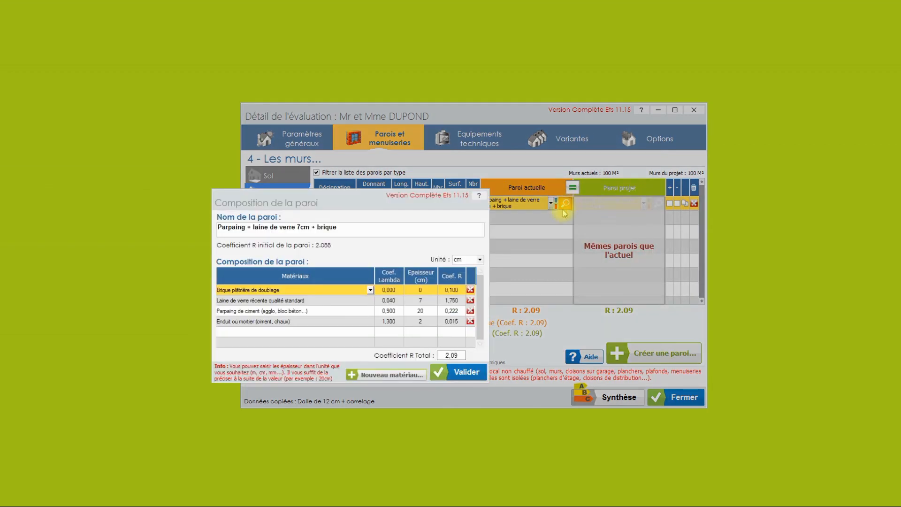
{"action": "left_click", "coordinate": [481, 368]}
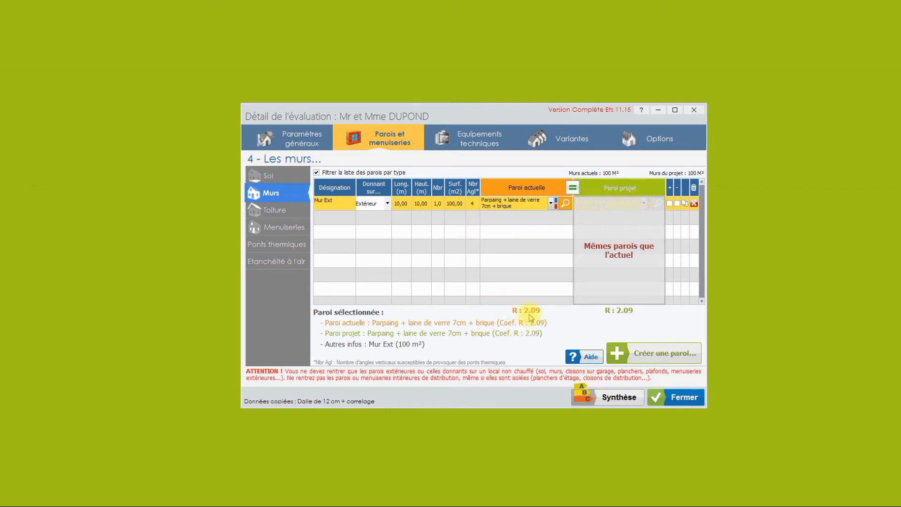
Open the roof section and add a row named "Plafond" facing an unheated space ("Non chauffé")
{"action": "left_click", "coordinate": [299, 216]}
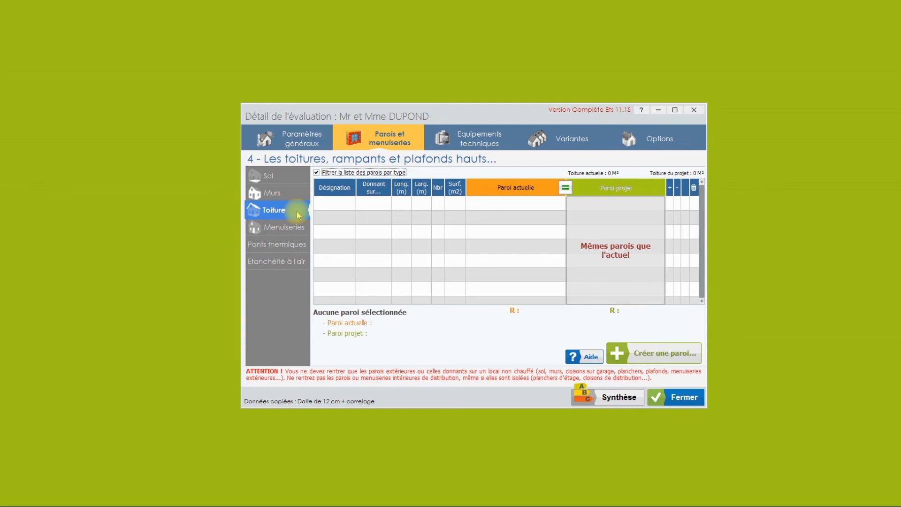
{"action": "left_click", "coordinate": [333, 203]}
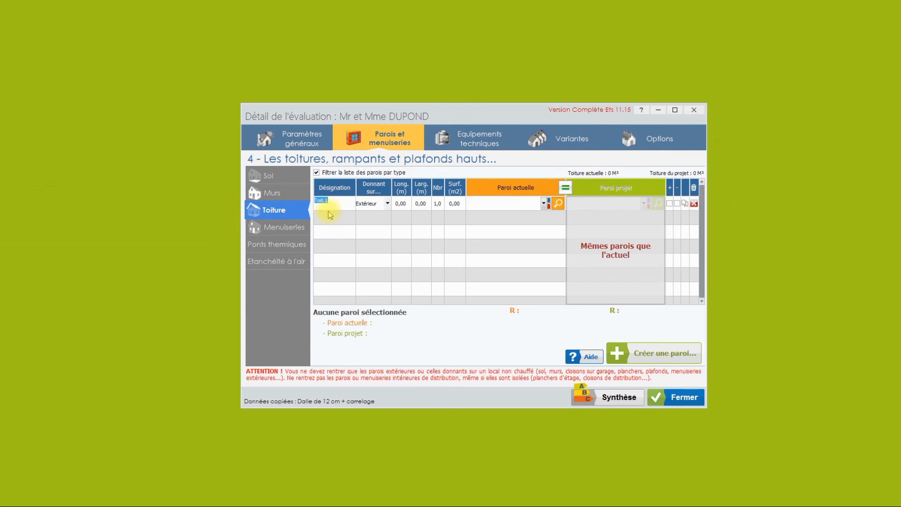
{"action": "type", "text": "Pla"}
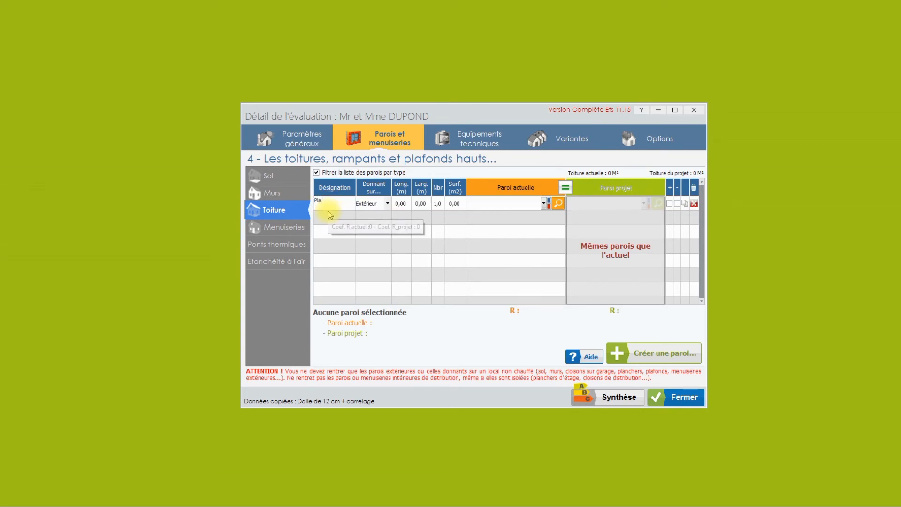
{"action": "type", "text": "fond"}
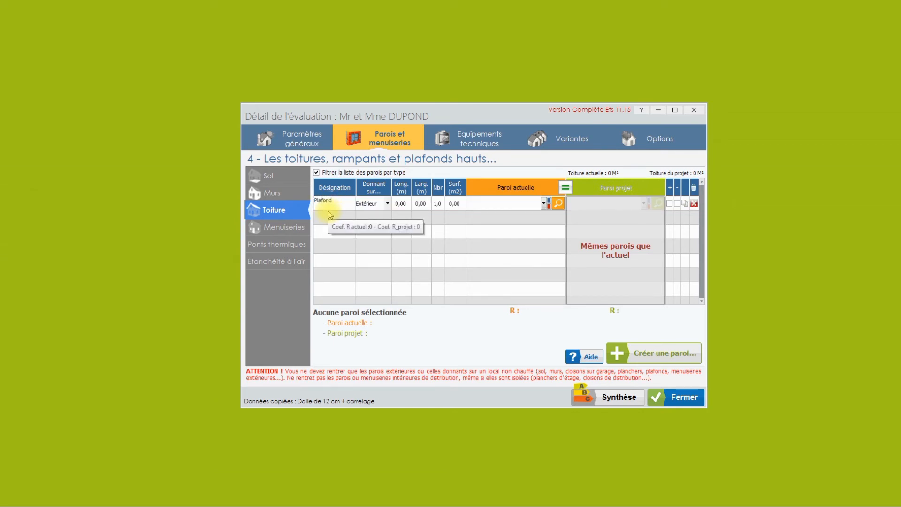
{"action": "left_click", "coordinate": [374, 203]}
{"action": "left_click", "coordinate": [388, 203]}
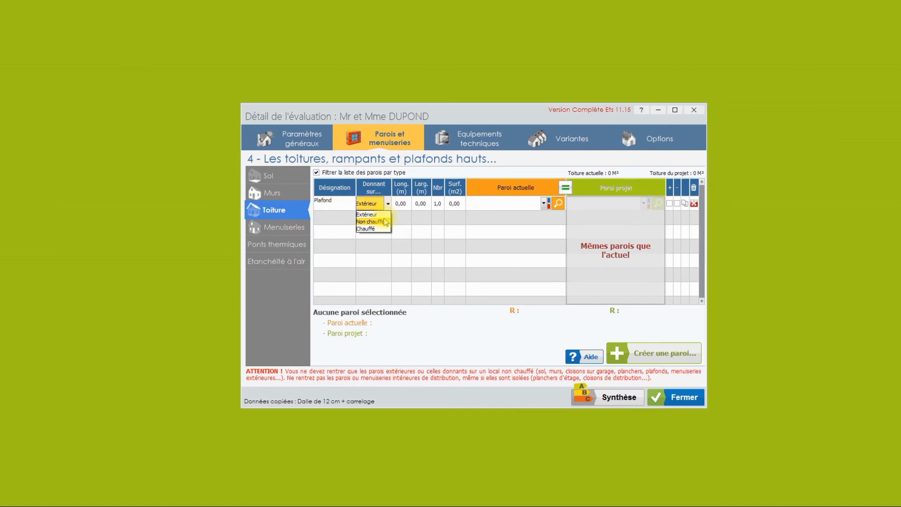
{"action": "left_click", "coordinate": [380, 221]}
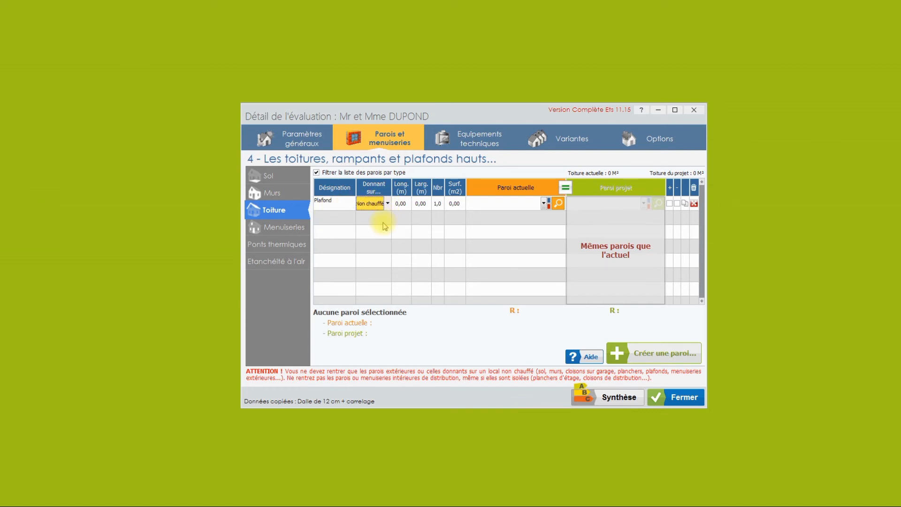
Give Plafond an area of 70 m² and the current composition "Plafond plâtre + laine de verre 100mm", keeping the project roof the same
{"action": "left_click", "coordinate": [454, 204]}
{"action": "type", "text": "70"}
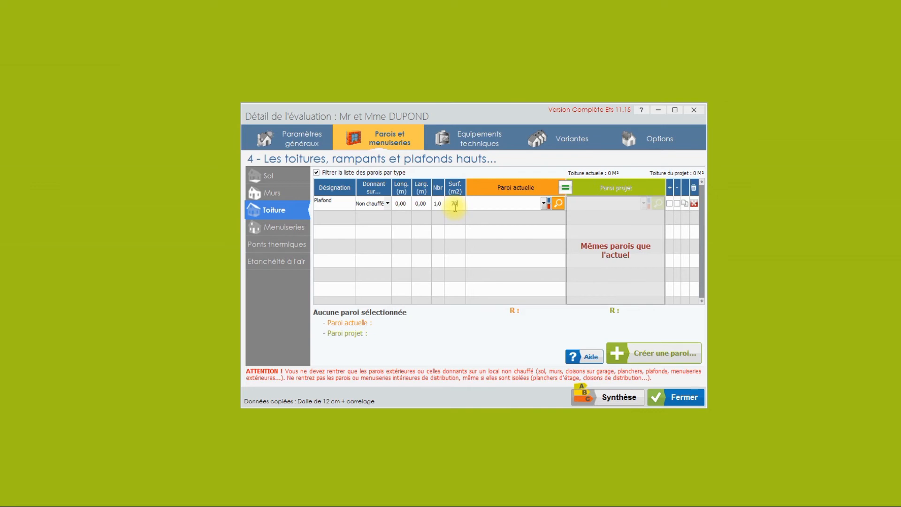
{"action": "left_click", "coordinate": [545, 203]}
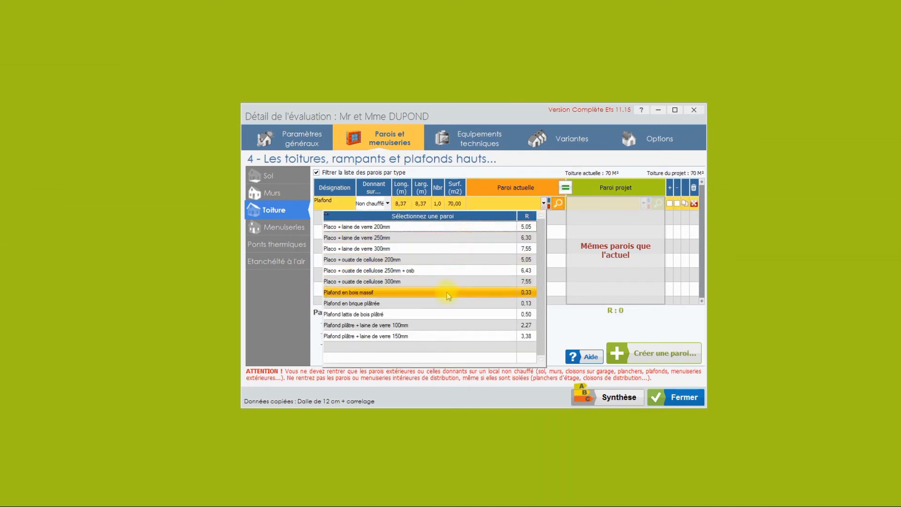
{"action": "left_click", "coordinate": [439, 331]}
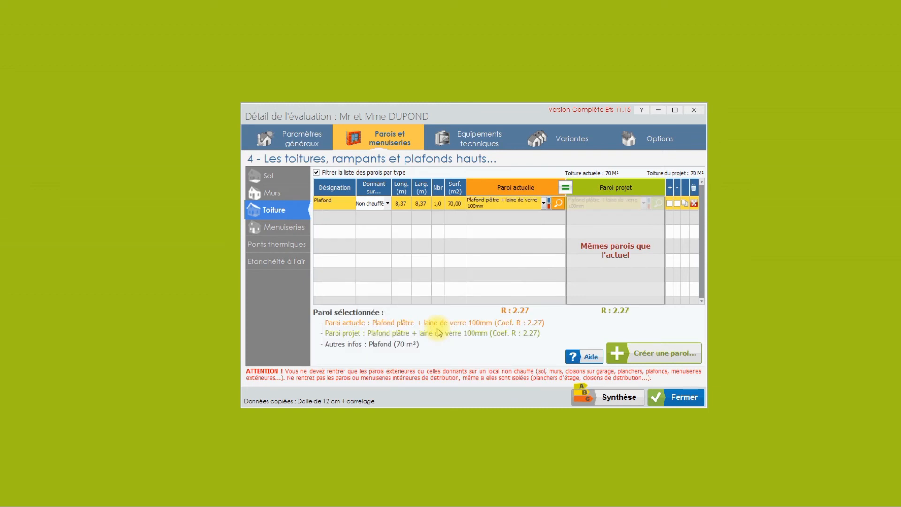
{"action": "left_click", "coordinate": [565, 188]}
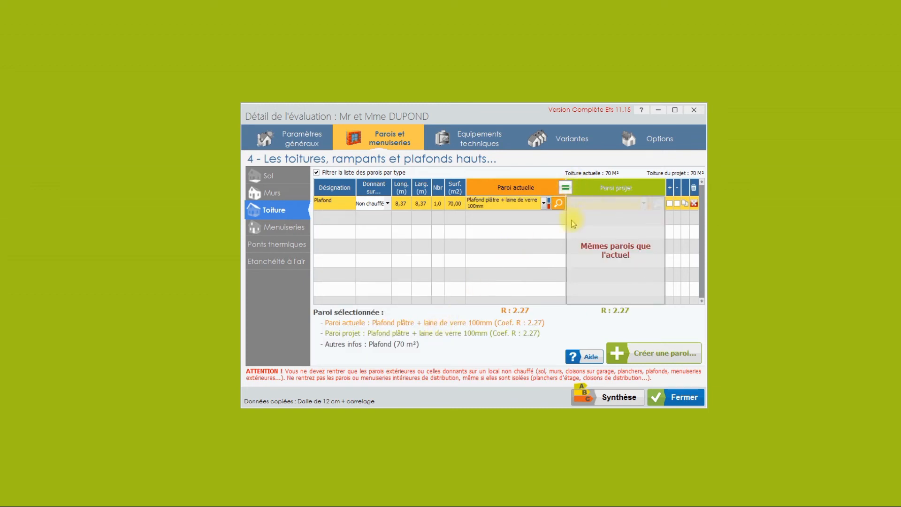
Open the joinery section, "Menuiseries", and add a row named "Facade sud" with orientation S
{"action": "left_click", "coordinate": [283, 230]}
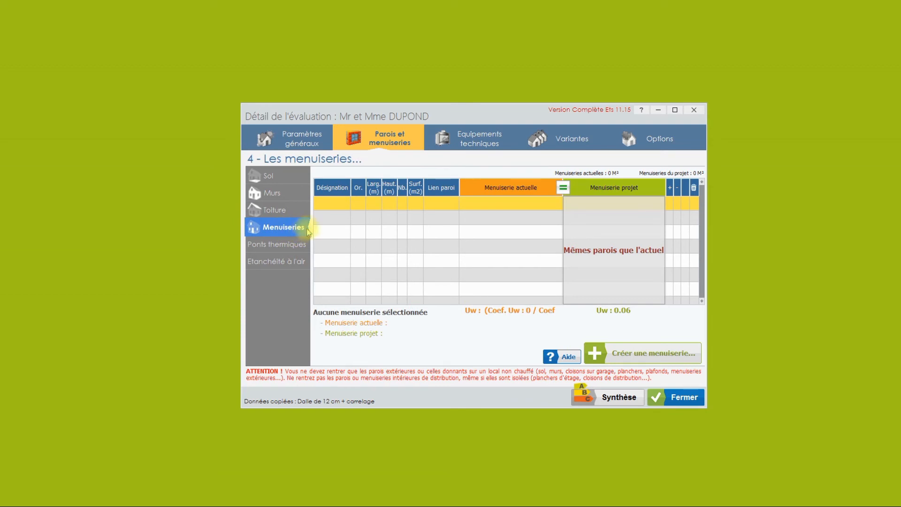
{"action": "left_click", "coordinate": [328, 205]}
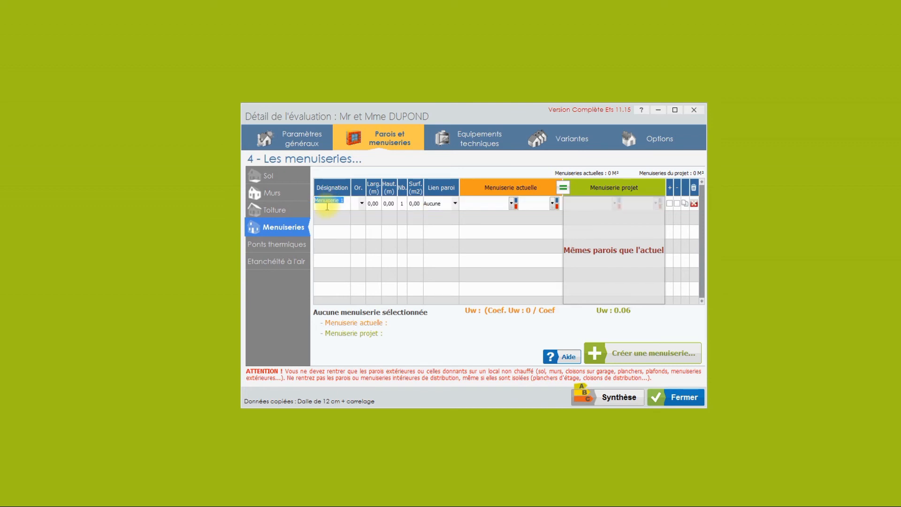
{"action": "type", "text": "Facade sur"}
{"action": "key", "text": "BackSpace"}
{"action": "type", "text": "d"}
{"action": "left_click", "coordinate": [362, 203]}
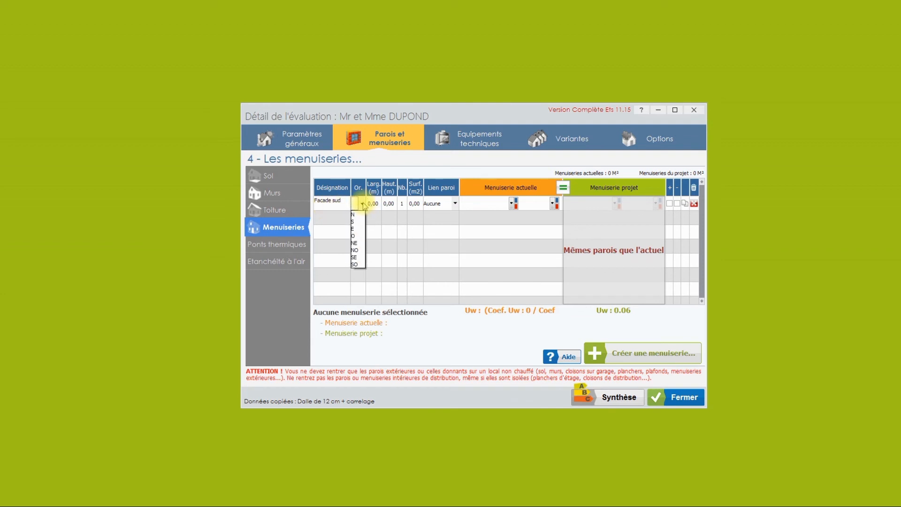
{"action": "left_click", "coordinate": [356, 221]}
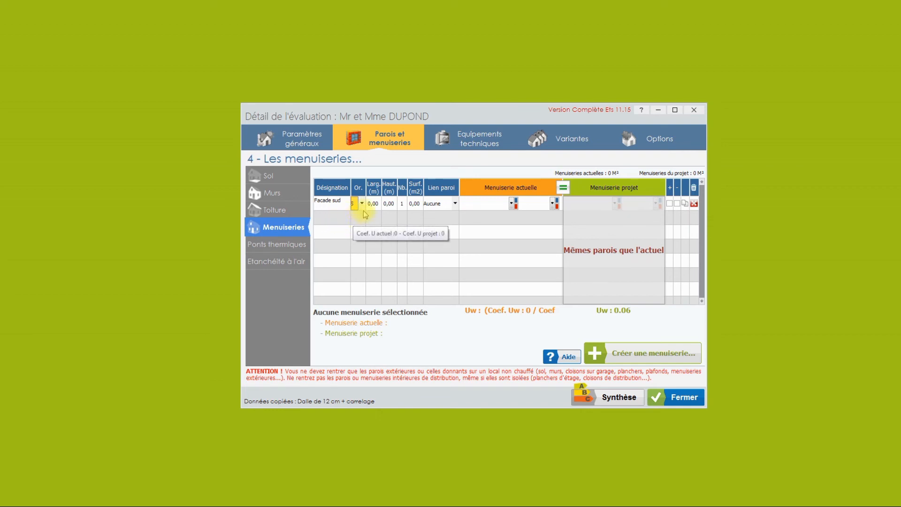
Keep Facade sud's orientation at S, set its area to 8 m² and link it to the wall "Mur Ext (Mur)"
{"action": "left_click", "coordinate": [414, 204]}
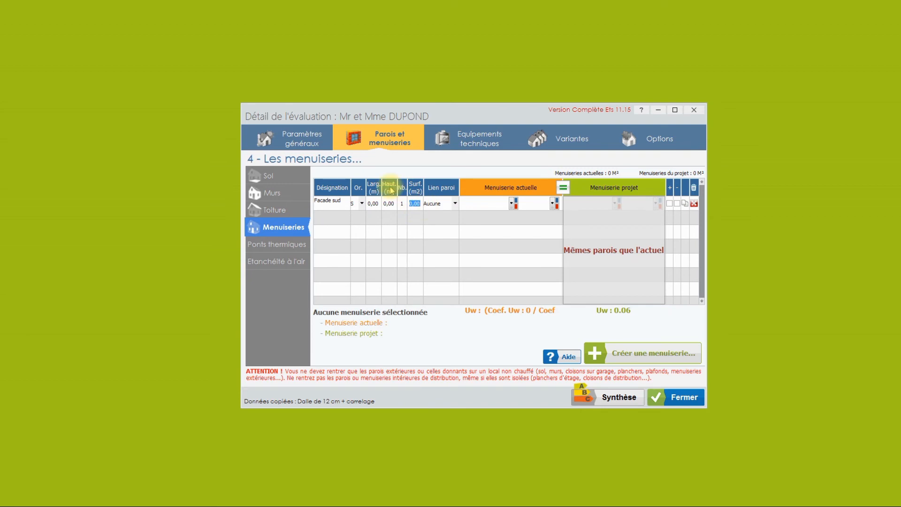
{"action": "left_click", "coordinate": [361, 203]}
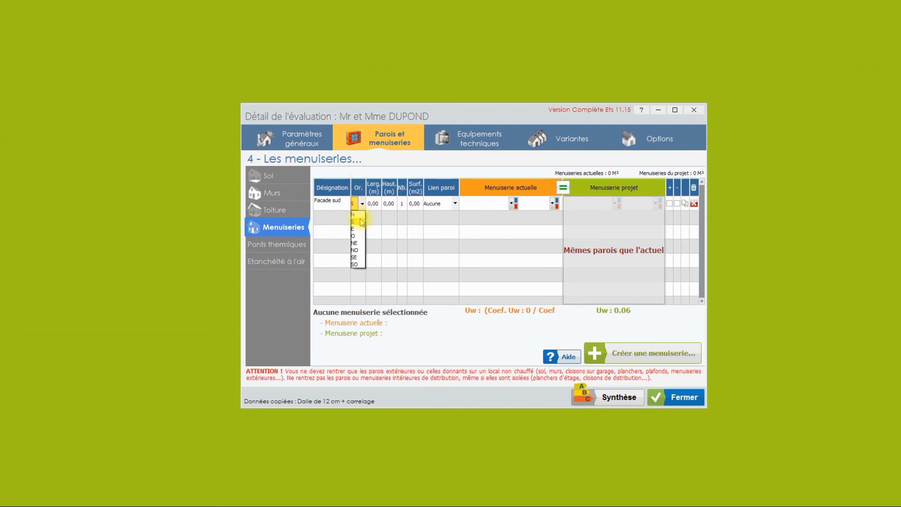
{"action": "left_click", "coordinate": [359, 221]}
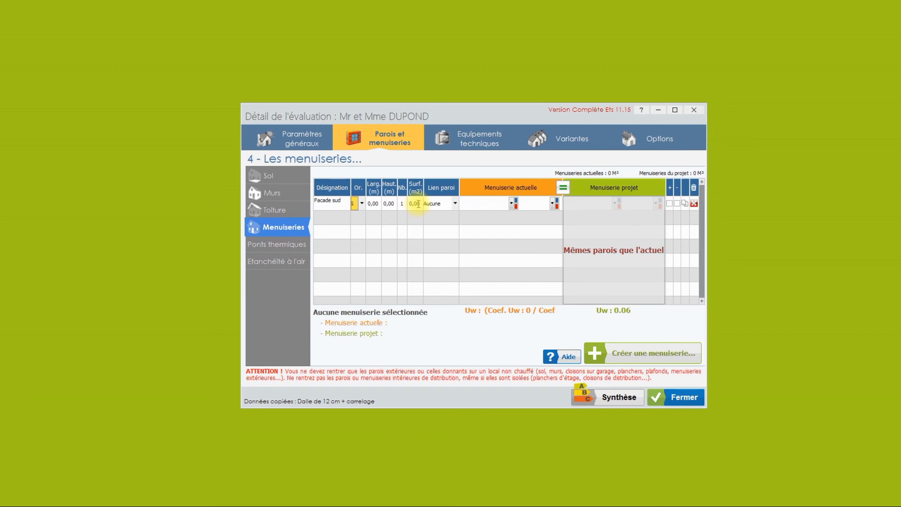
{"action": "left_click", "coordinate": [418, 204]}
{"action": "type", "text": "8"}
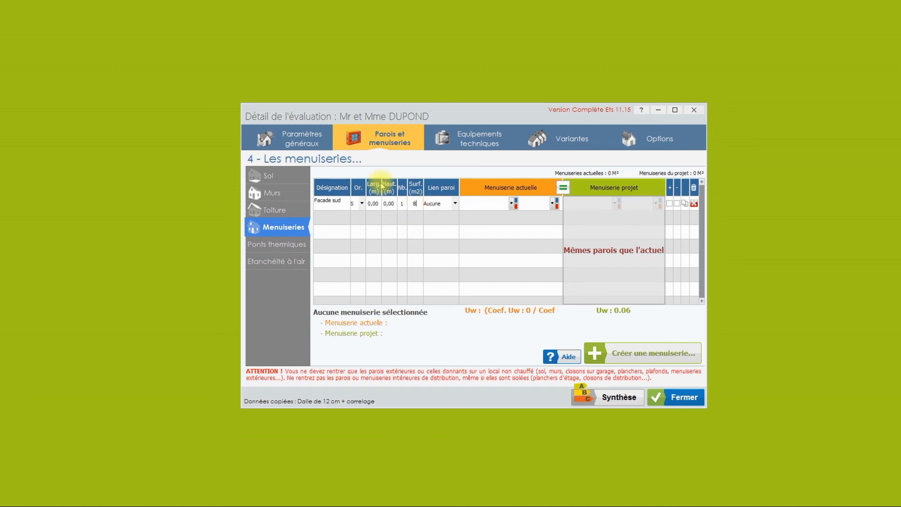
{"action": "left_click", "coordinate": [456, 203]}
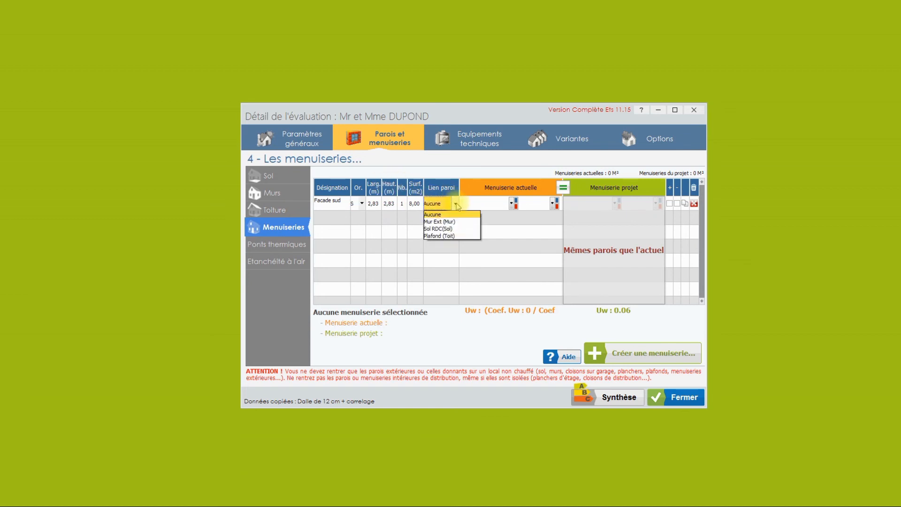
{"action": "left_click", "coordinate": [457, 223]}
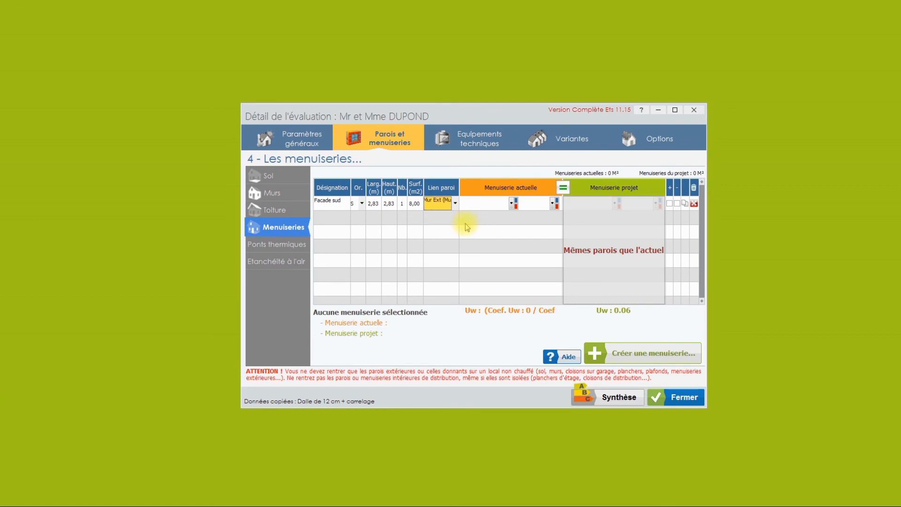
Set Facade sud's current joinery to "Bois Double vitrage 4/16/4" with the shutter "Volet roulant PVC non isolant"
{"action": "left_click", "coordinate": [513, 204]}
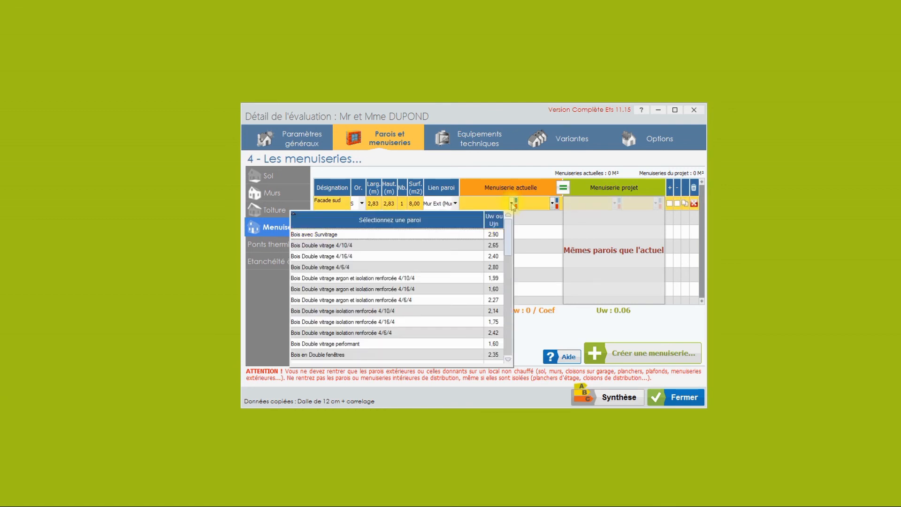
{"action": "left_click", "coordinate": [469, 257]}
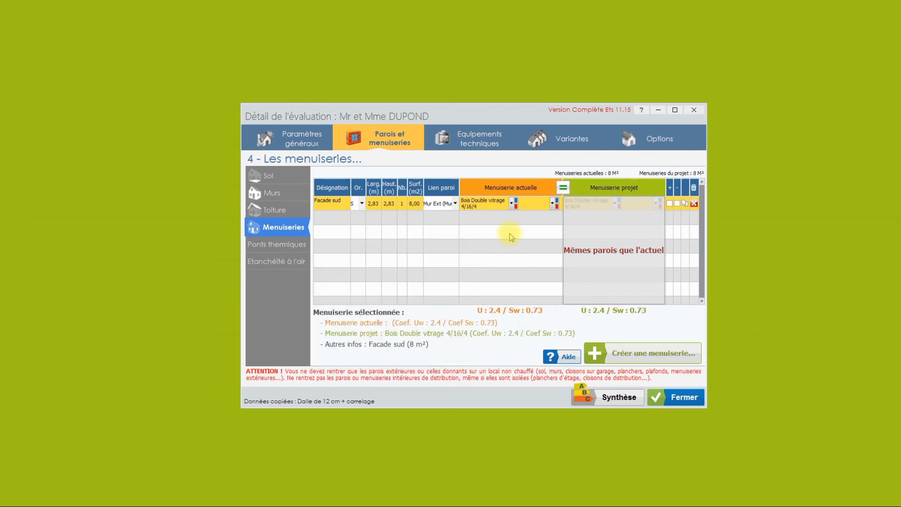
{"action": "left_click", "coordinate": [554, 205]}
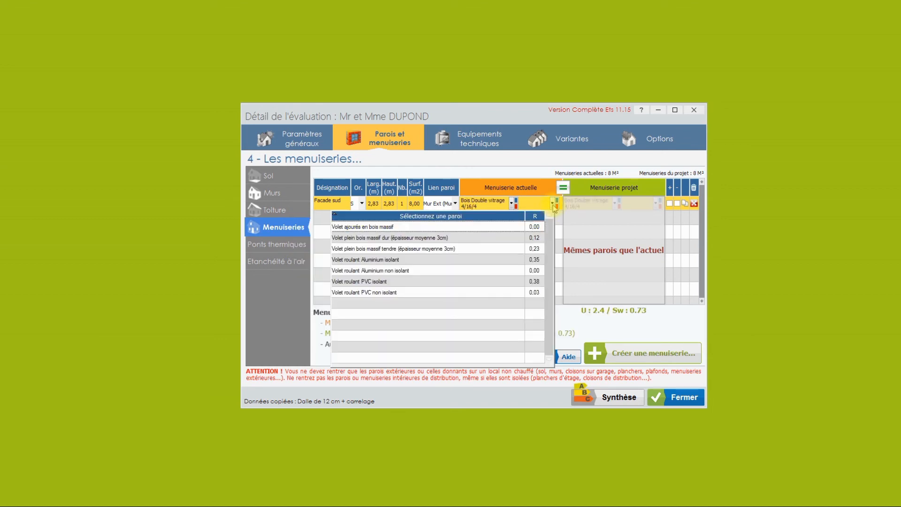
{"action": "left_click", "coordinate": [467, 291]}
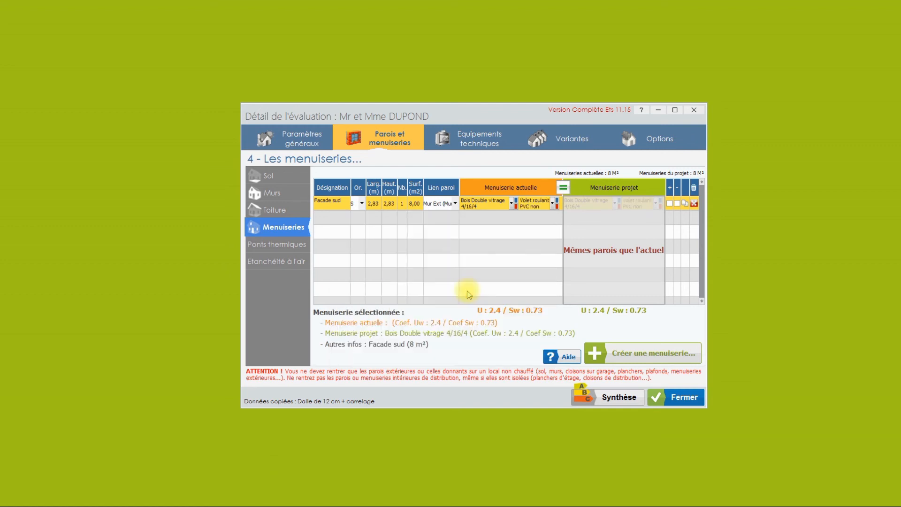
Make the project joinery independent of the current one and review the available joinery and shutter choices for Facade sud's project
{"action": "left_click", "coordinate": [563, 187]}
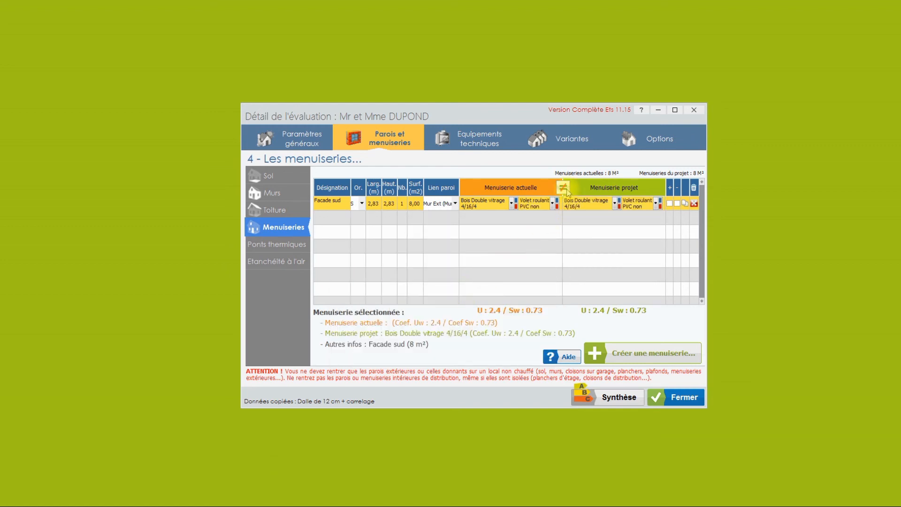
{"action": "left_click", "coordinate": [615, 203]}
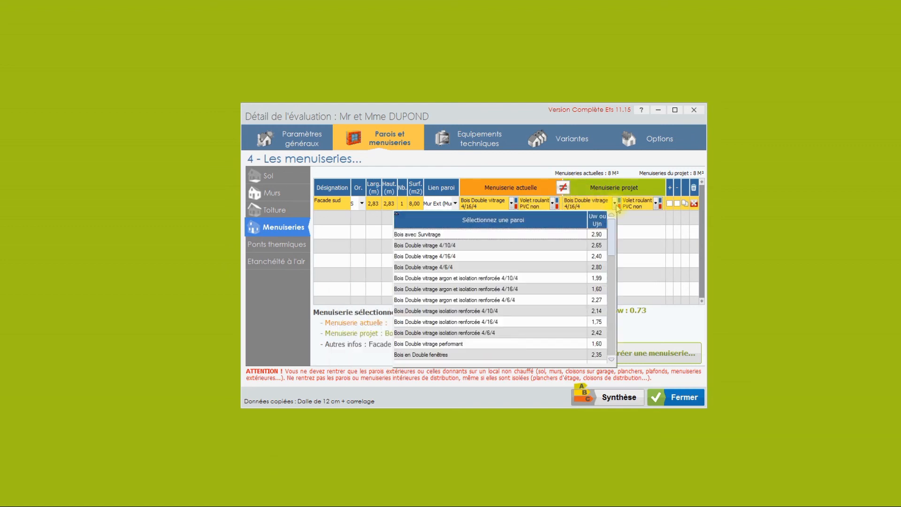
{"action": "left_click", "coordinate": [616, 204]}
{"action": "left_click", "coordinate": [656, 204]}
{"action": "left_click", "coordinate": [657, 204]}
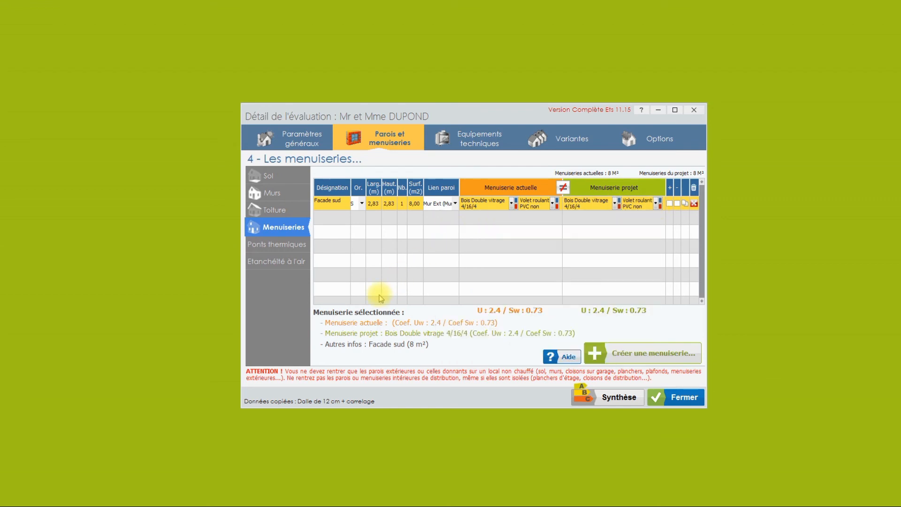
Open the thermal bridges section, "Ponts thermiques", switch the calculation method to Détaillée, and return it to Automatique
{"action": "left_click", "coordinate": [298, 248]}
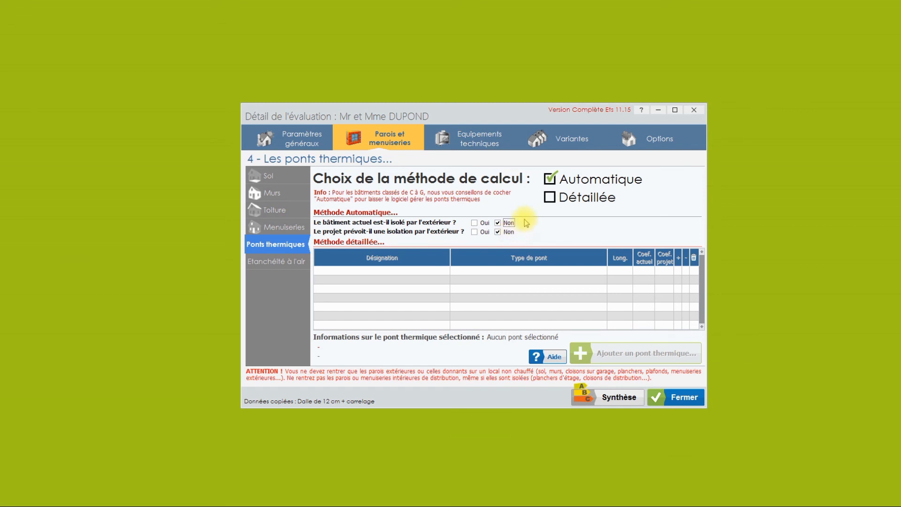
{"action": "left_click", "coordinate": [550, 197]}
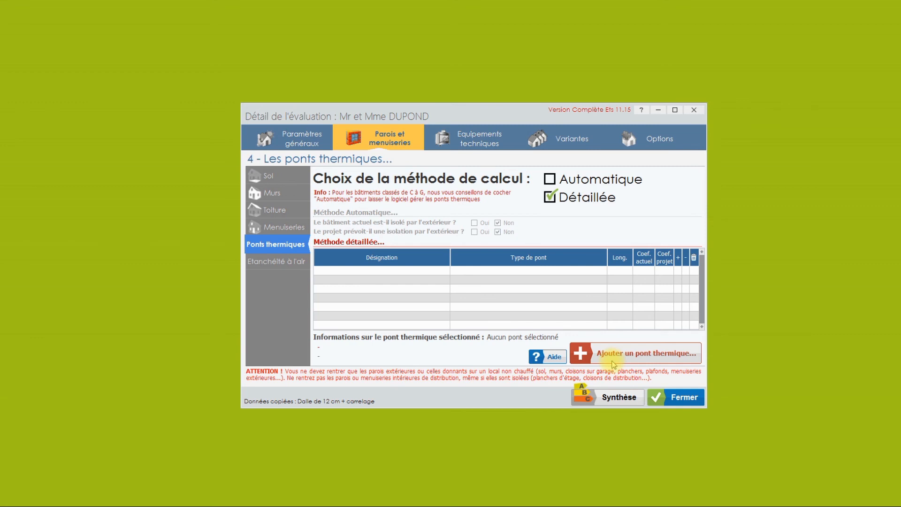
{"action": "left_click", "coordinate": [551, 181]}
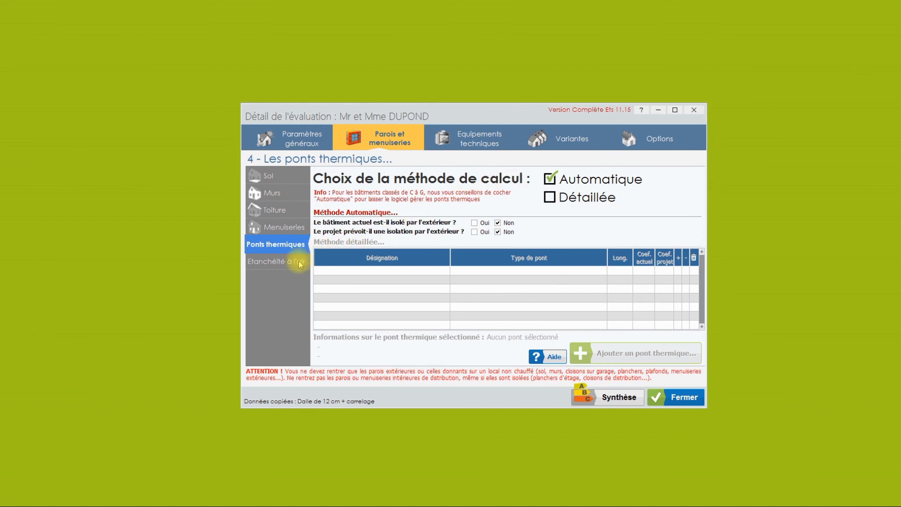
In the airtightness section, "Etanchéité à l'air", set the current level to "Etanchéité médiocre" and keep the project Q4 the same as the current one
{"action": "left_click", "coordinate": [300, 263]}
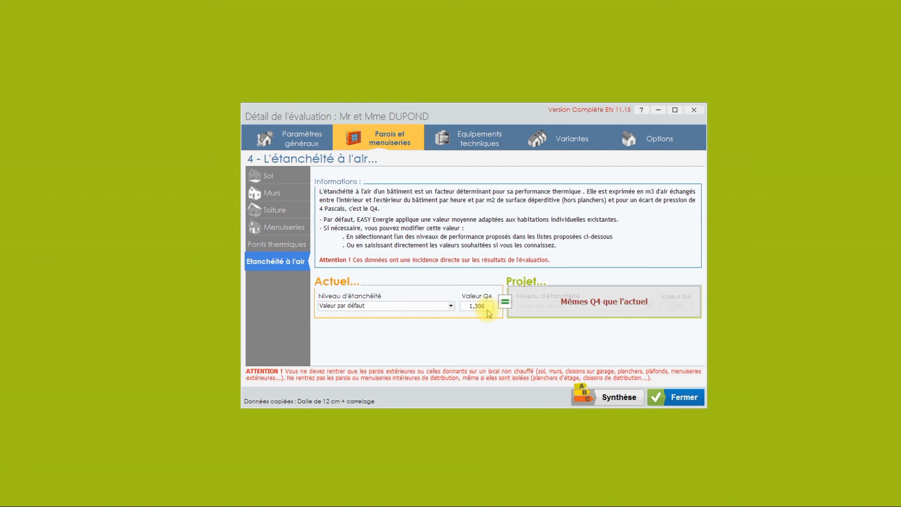
{"action": "left_click", "coordinate": [451, 306]}
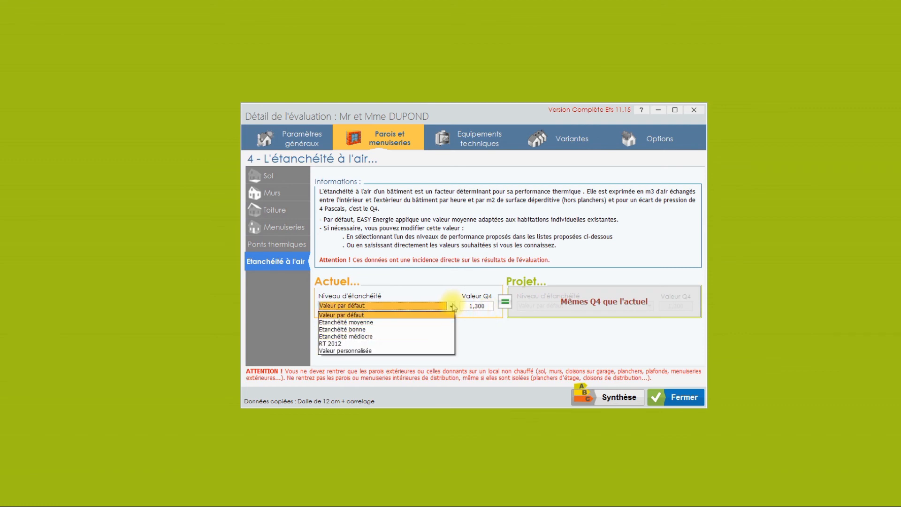
{"action": "left_click", "coordinate": [446, 330]}
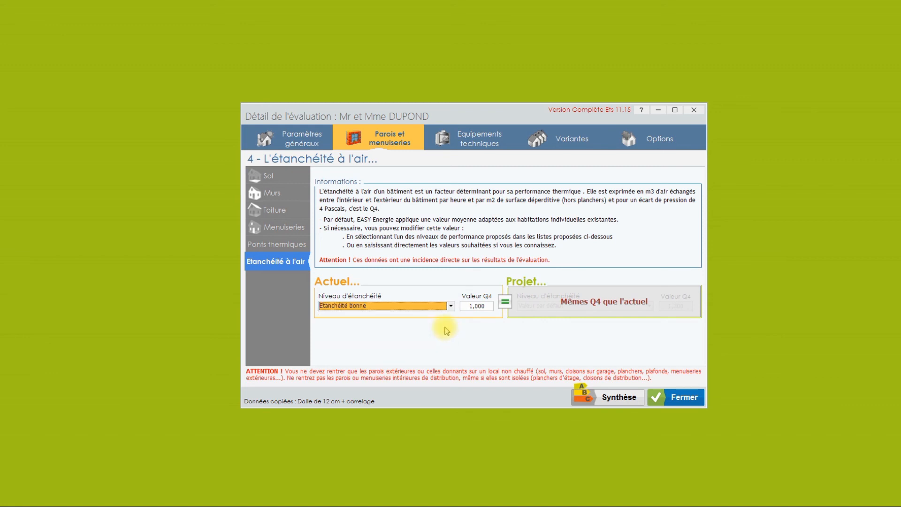
{"action": "left_click", "coordinate": [451, 306]}
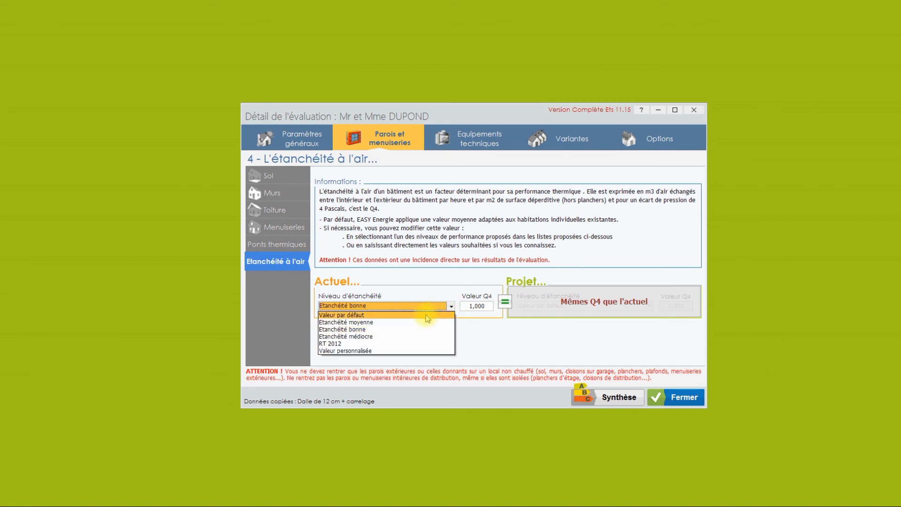
{"action": "left_click", "coordinate": [415, 343]}
{"action": "left_click", "coordinate": [505, 302]}
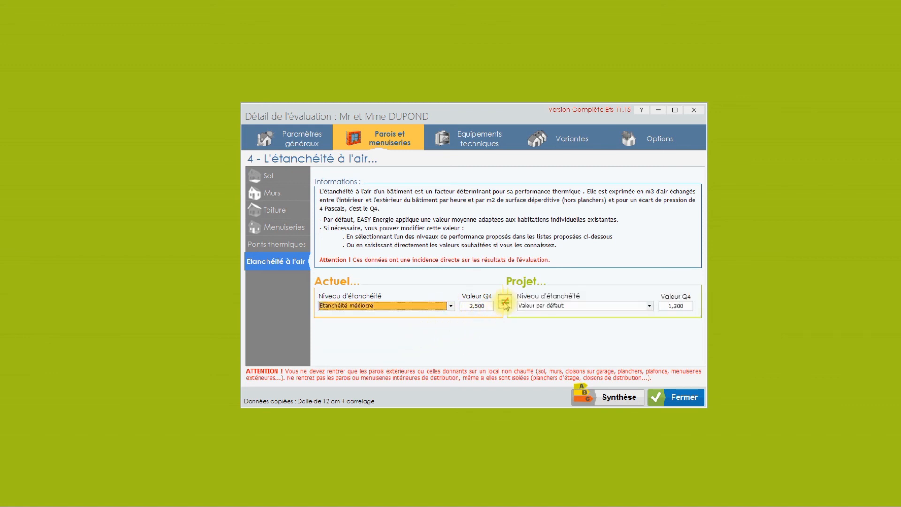
{"action": "left_click", "coordinate": [505, 304]}
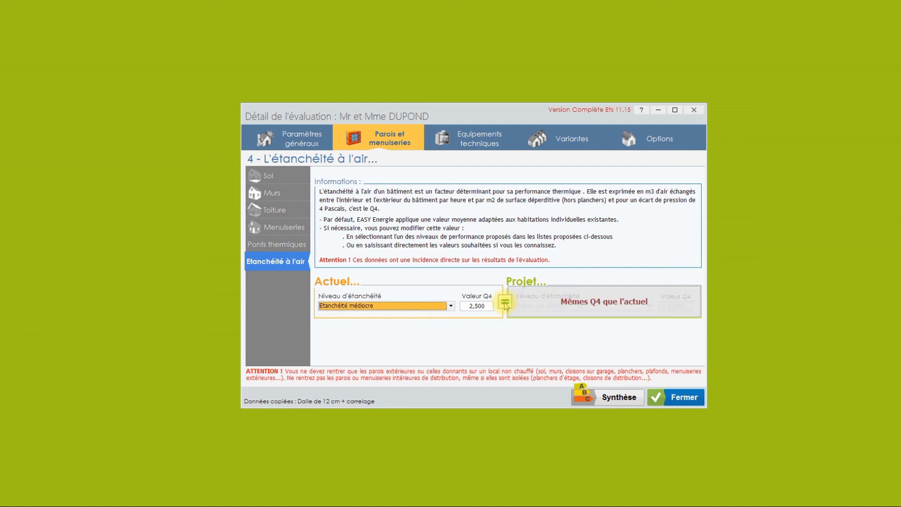